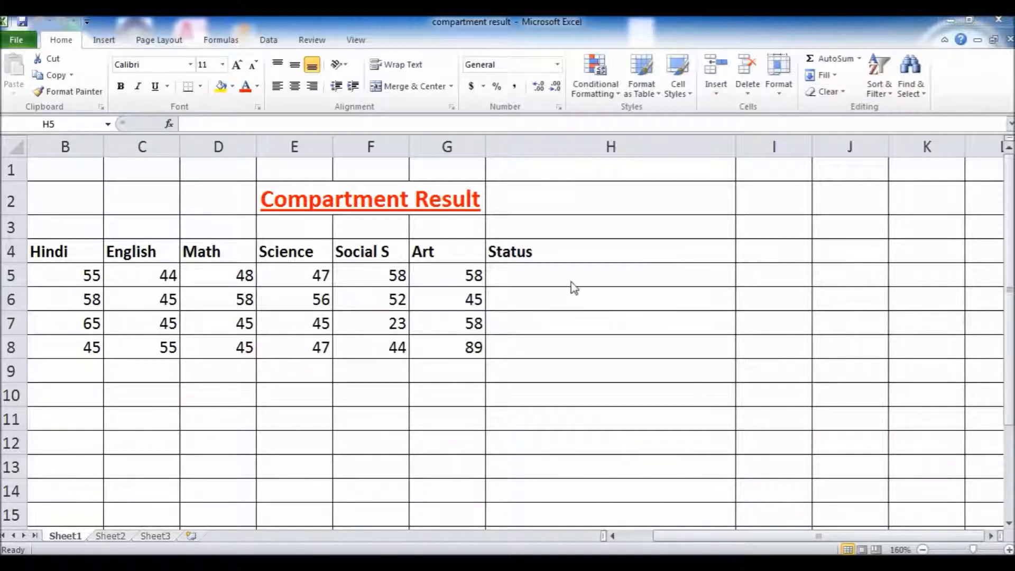
Move the name list from A1:A5 to A4:A8 so it lines up with the marks table.
{"action": "left_click", "coordinate": [532, 276]}
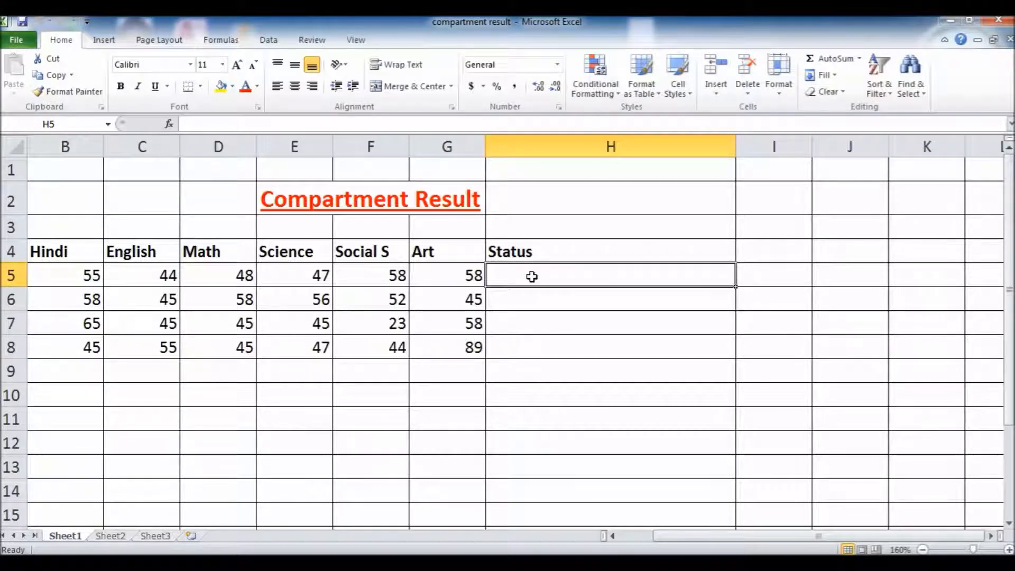
{"action": "double_click", "coordinate": [532, 277]}
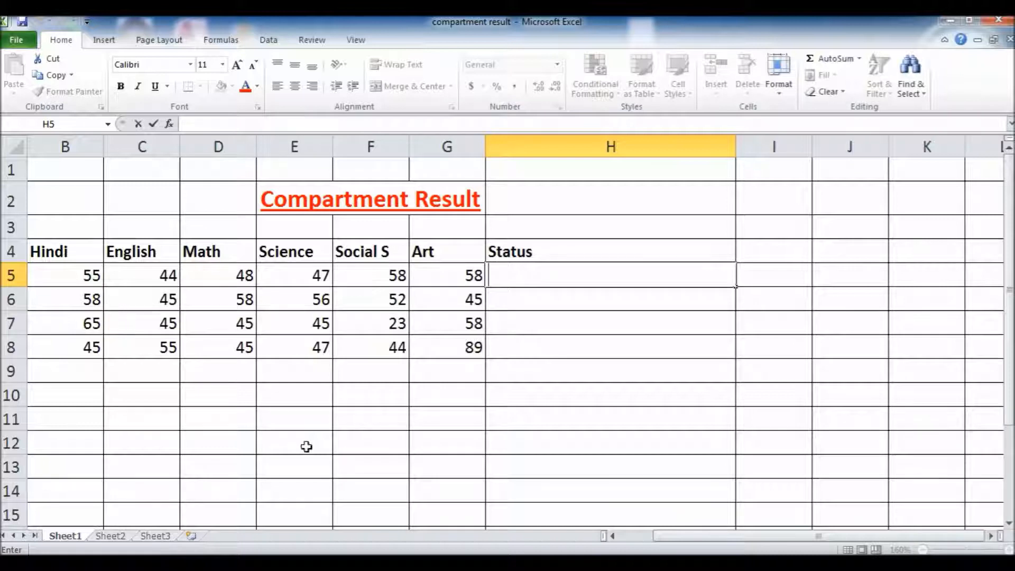
{"action": "left_click", "coordinate": [613, 535]}
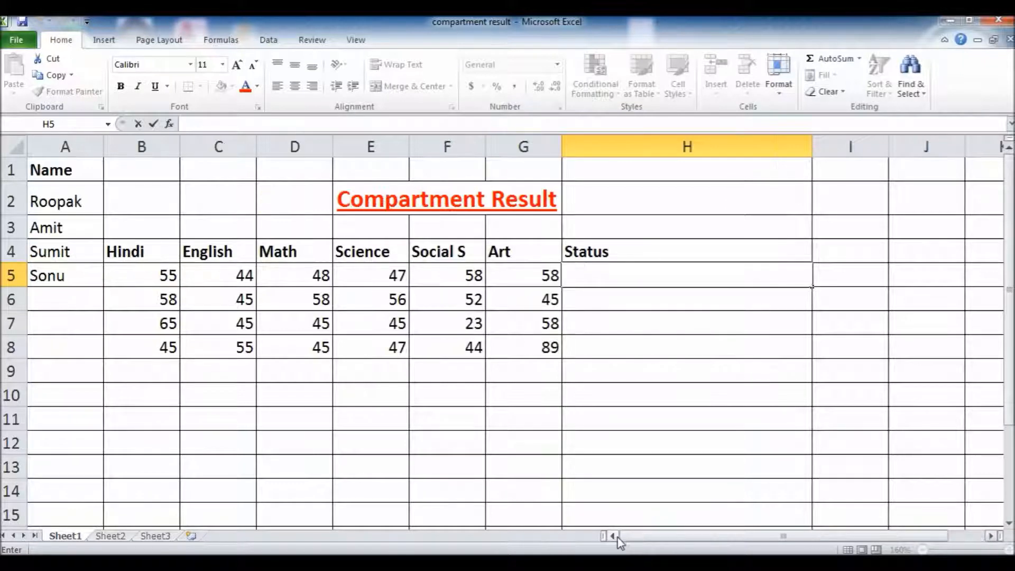
{"action": "left_click_drag", "start_coordinate": [62, 172], "coordinate": [57, 276]}
{"action": "key", "text": "ctrl+c"}
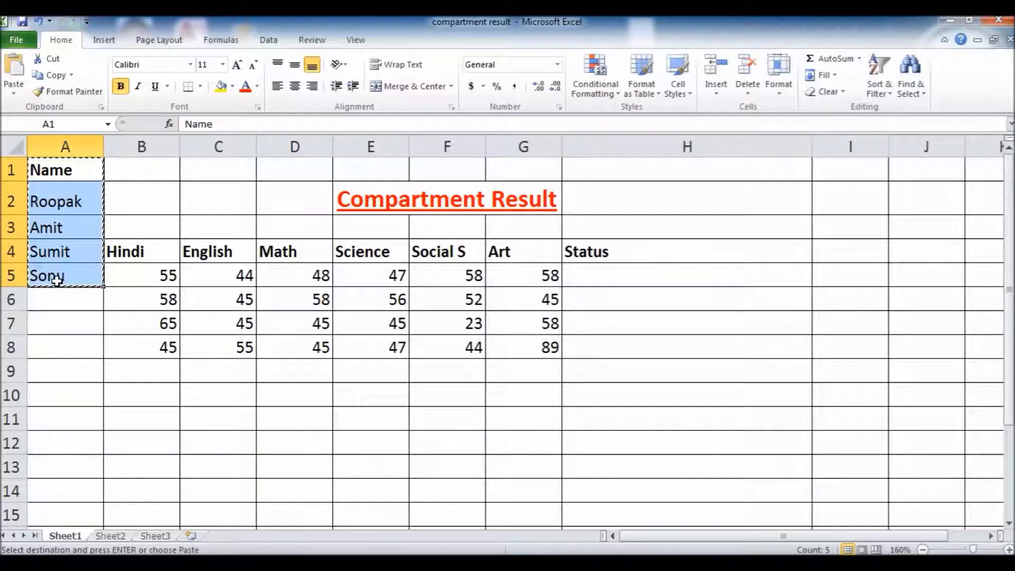
{"action": "left_click", "coordinate": [68, 252]}
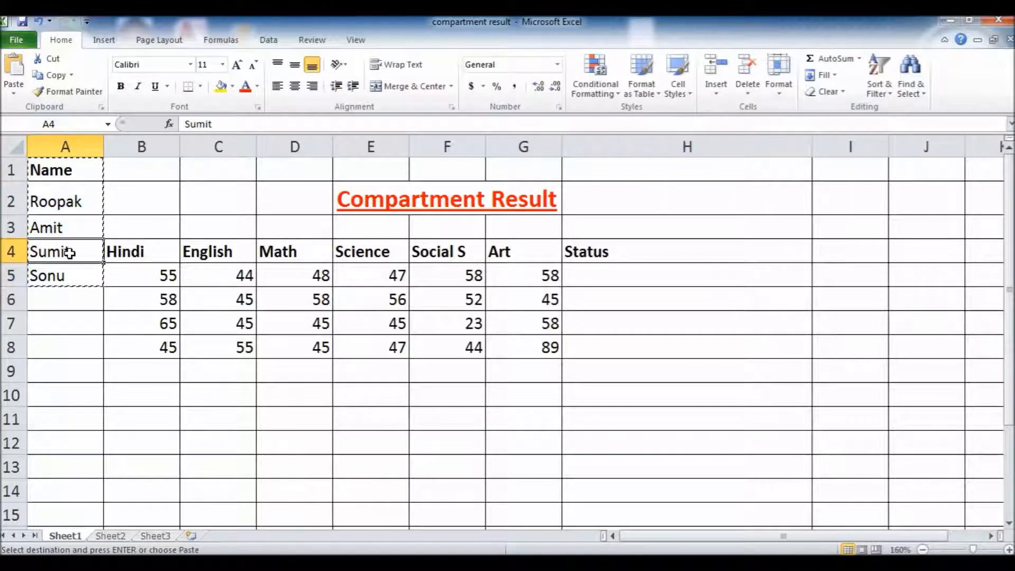
{"action": "key", "text": "Return"}
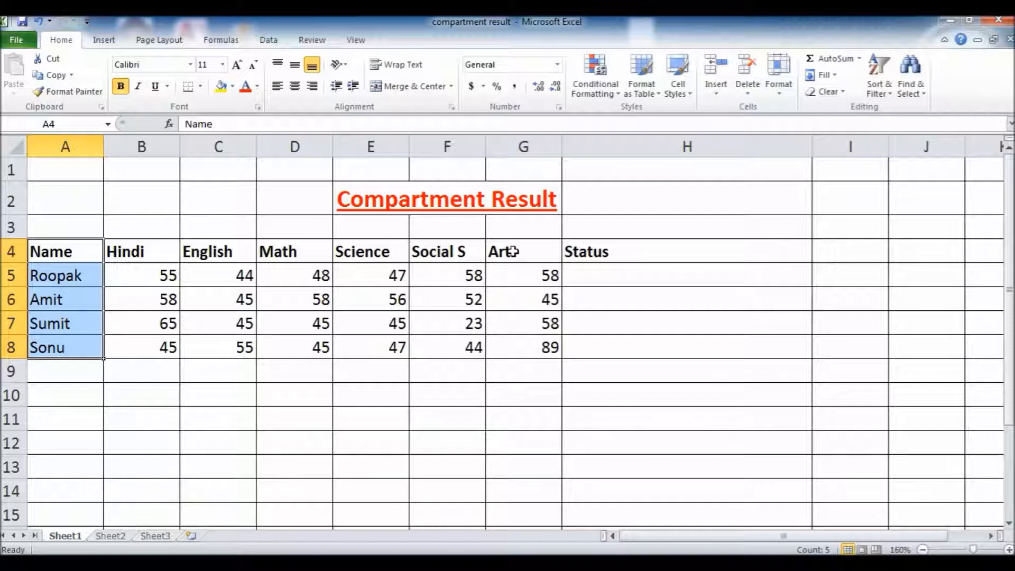
Begin a formula in Status cell H5 with an IF function whose logical test starts with COUNTIF.
{"action": "left_click", "coordinate": [607, 278]}
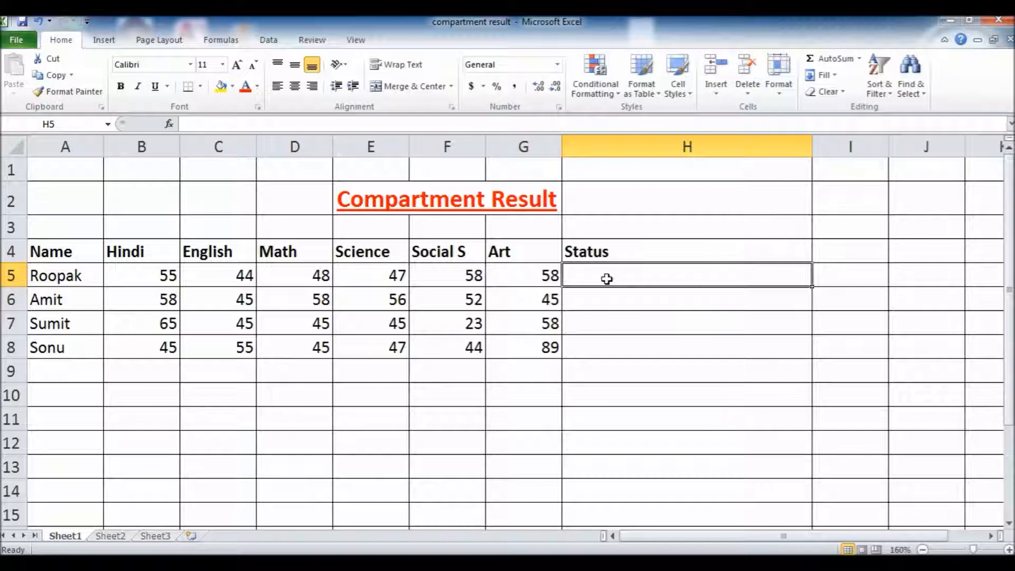
{"action": "type", "text": "="}
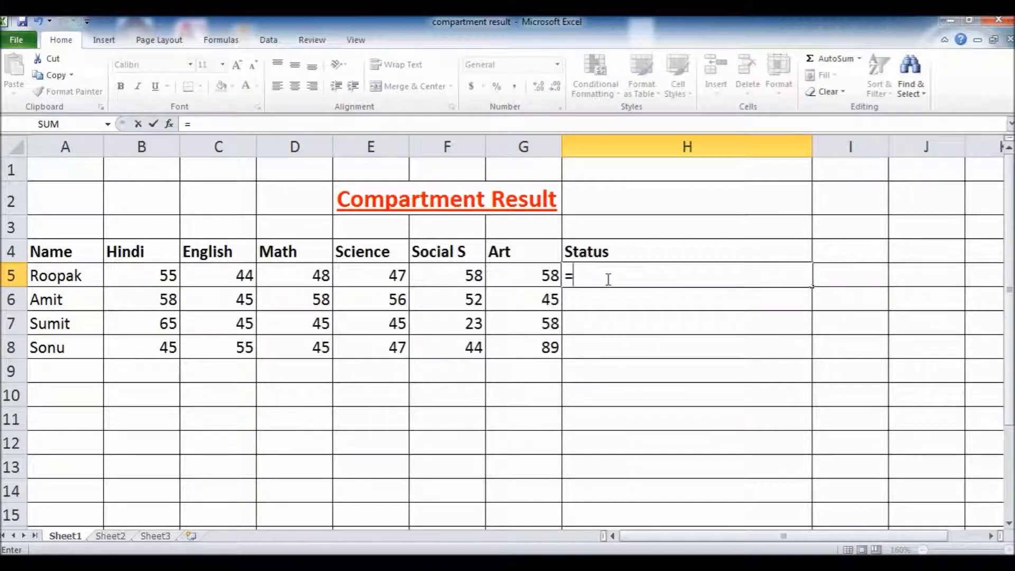
{"action": "type", "text": "if("}
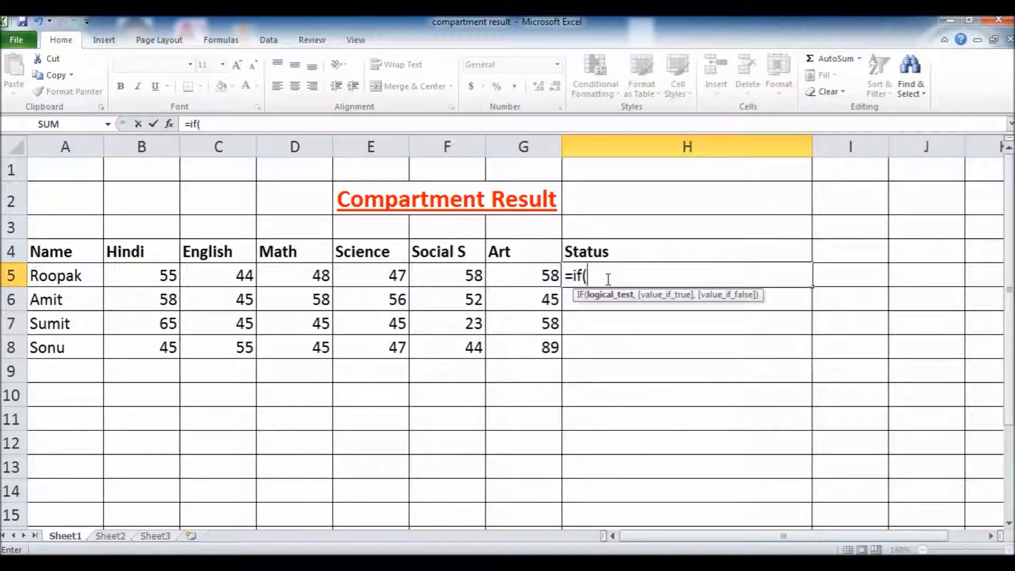
{"action": "type", "text": "count"}
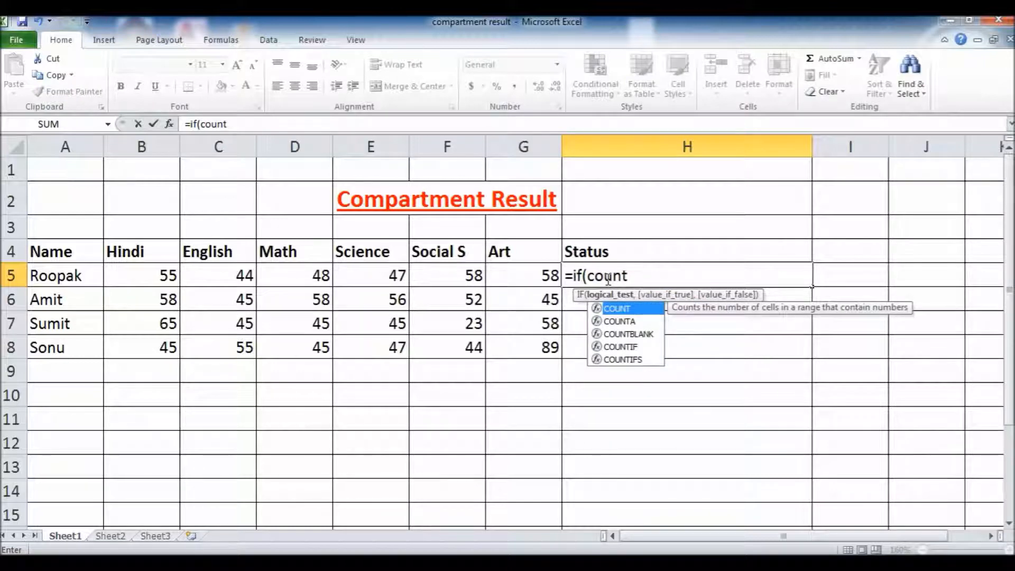
{"action": "key", "text": "Down"}
{"action": "key", "text": "Down"}
{"action": "key", "text": "Down"}
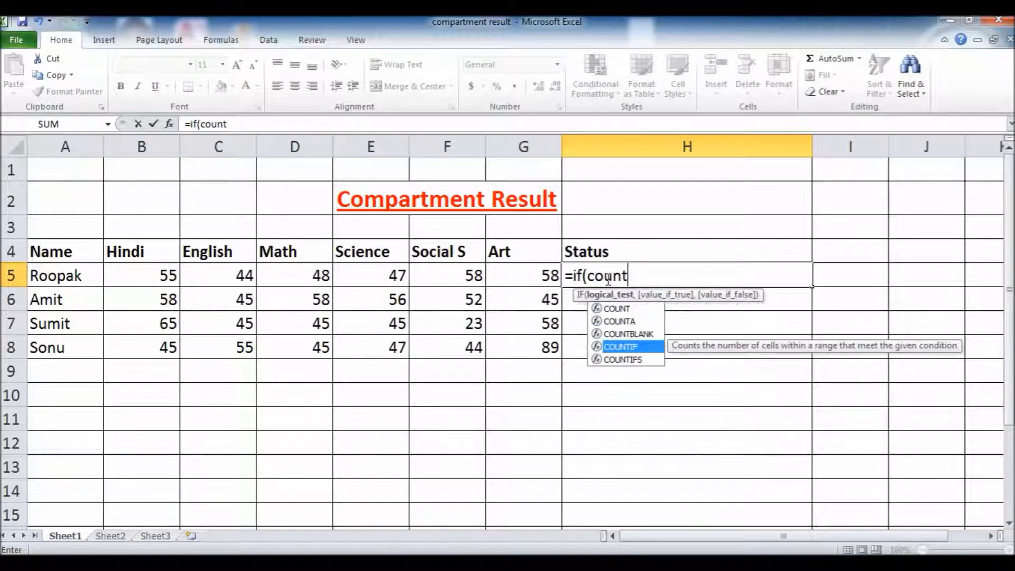
{"action": "key", "text": "Tab"}
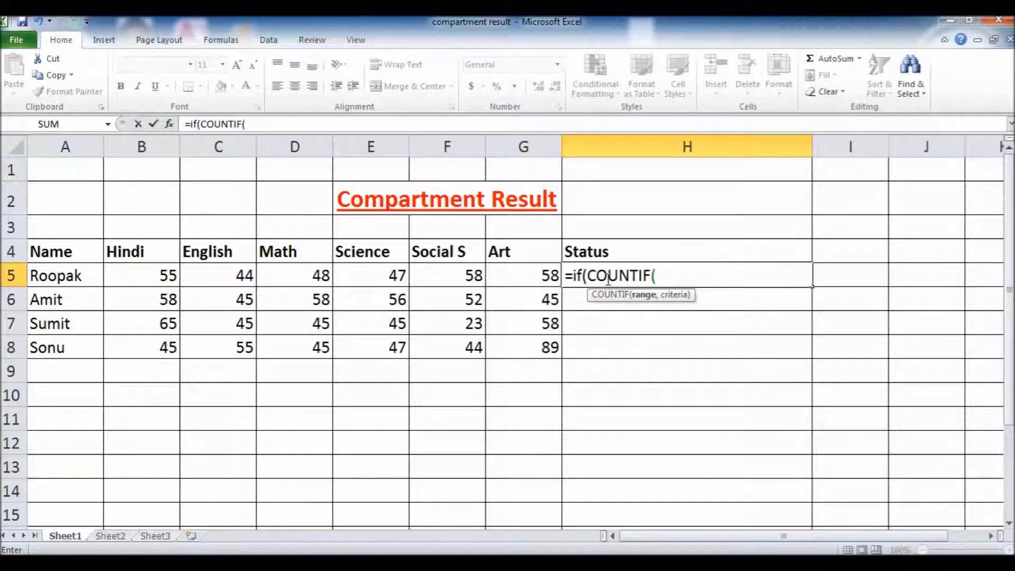
Give the COUNTIF the range B5:G5 and the criterion ">=33", and close it.
{"action": "left_click", "coordinate": [128, 271]}
{"action": "key", "text": "F8"}
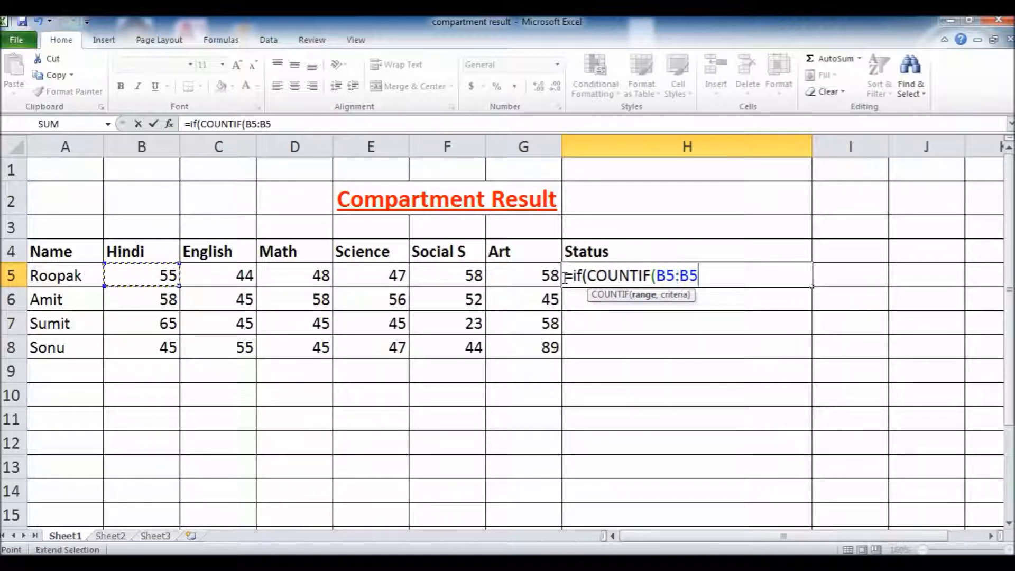
{"action": "left_click", "coordinate": [528, 275]}
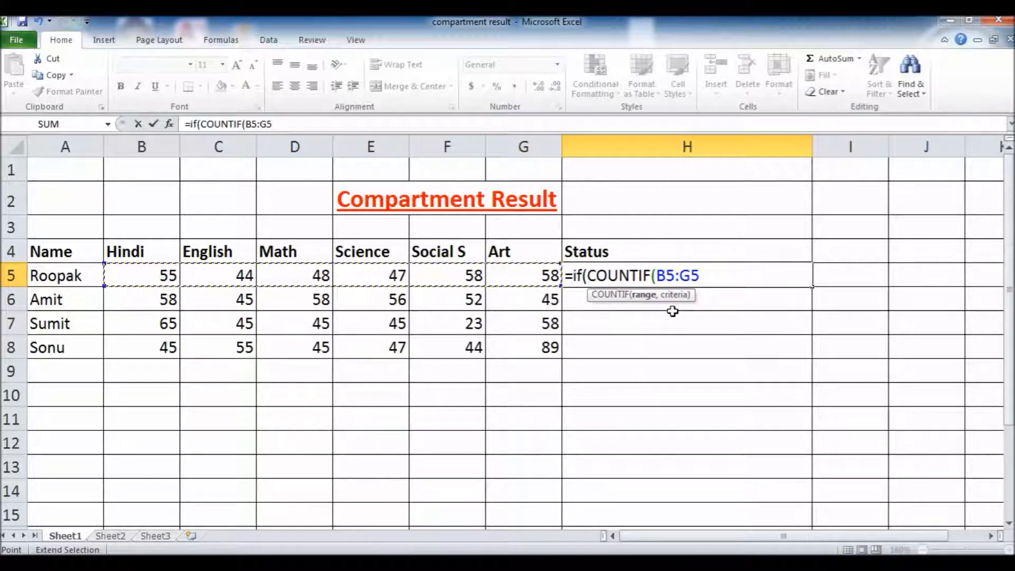
{"action": "type", "text": ","}
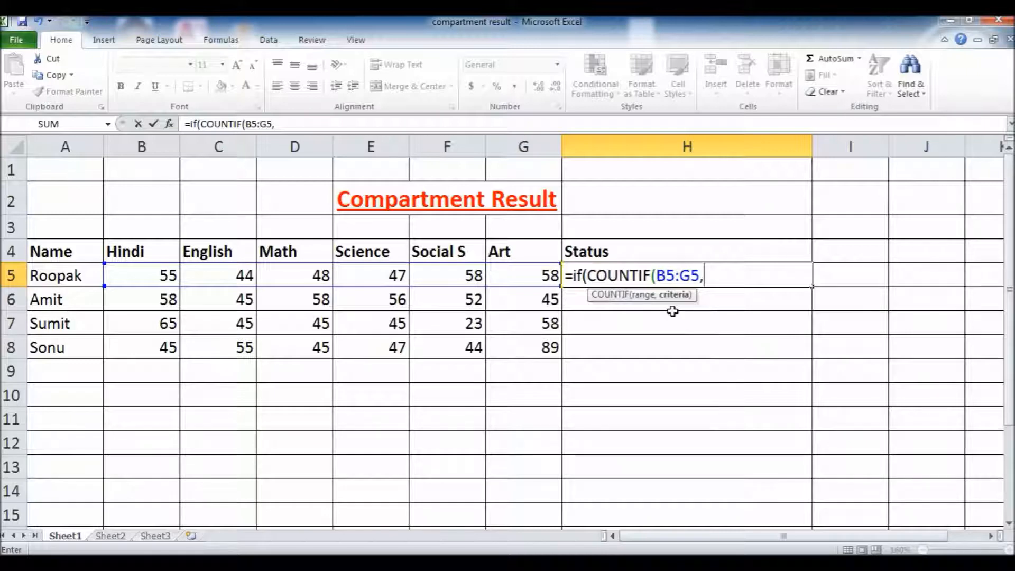
{"action": "type", "text": "\">=33"}
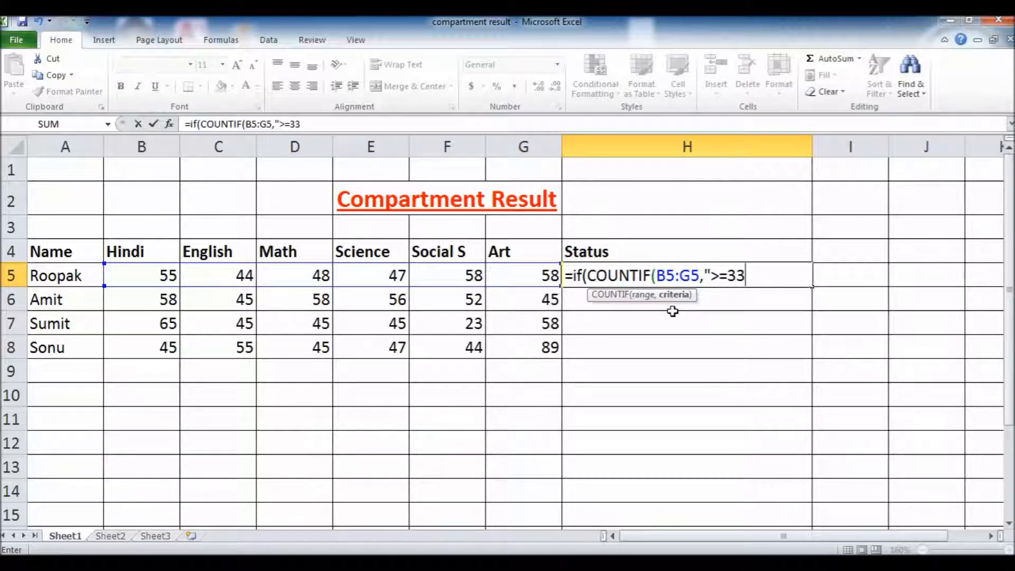
{"action": "type", "text": "\""}
{"action": "type", "text": ")"}
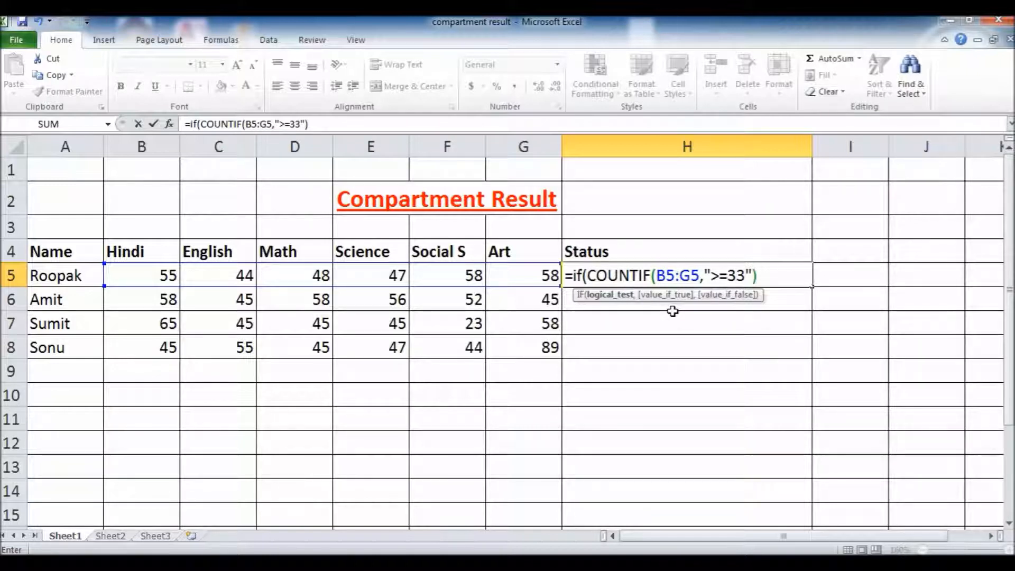
Complete the first IF test with =6 and set its true value to "Pass".
{"action": "type", "text": "=6,"}
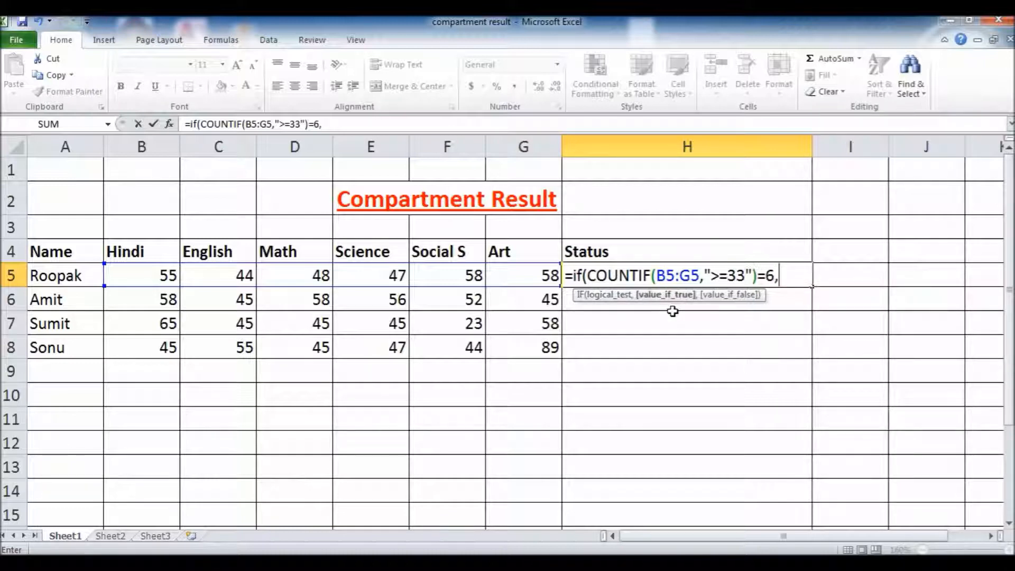
{"action": "type", "text": "\"Pass\""}
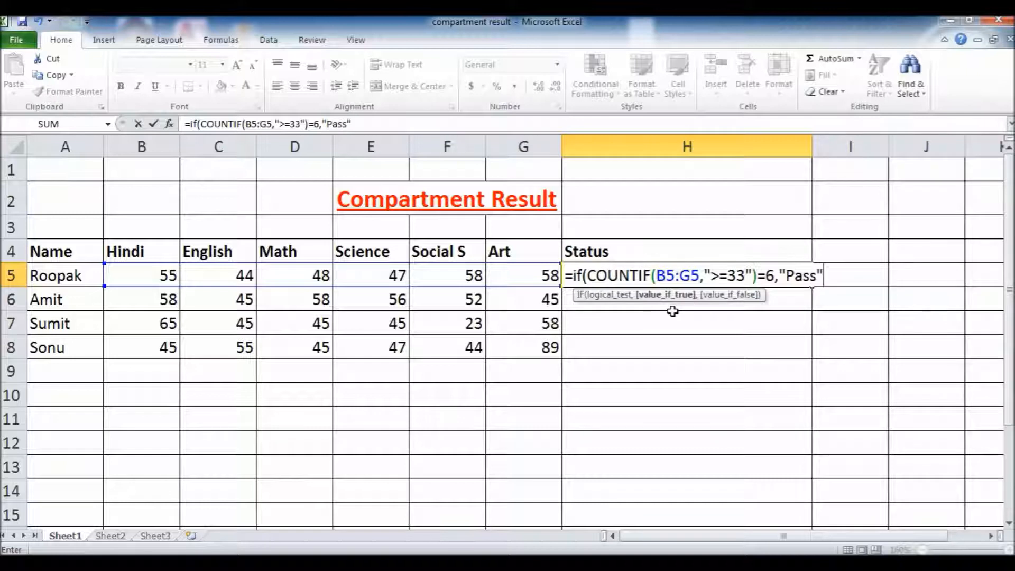
{"action": "type", "text": ","}
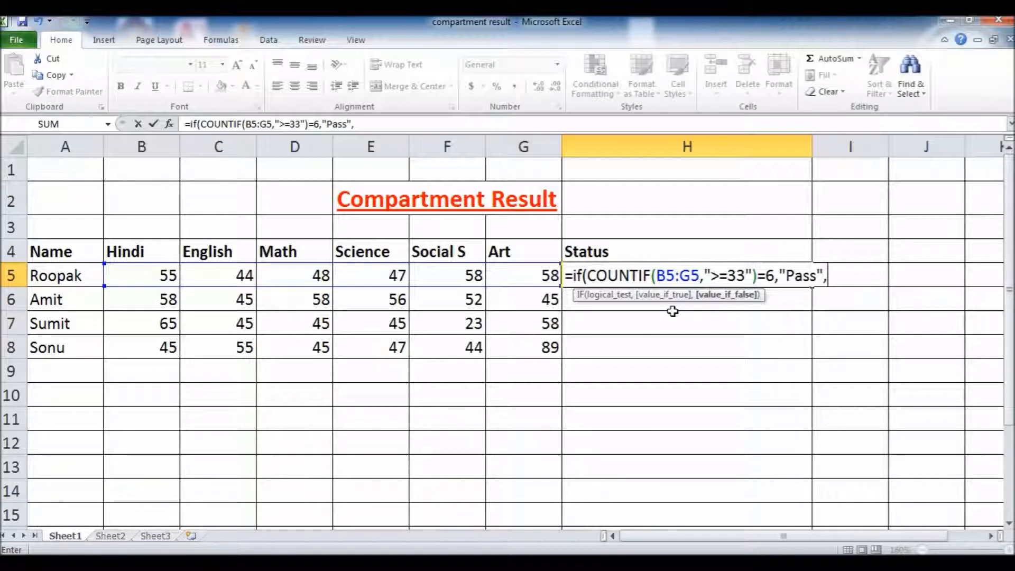
Nest a second IF as the first one's false value, with COUNTIF starting its logical test.
{"action": "type", "text": "if"}
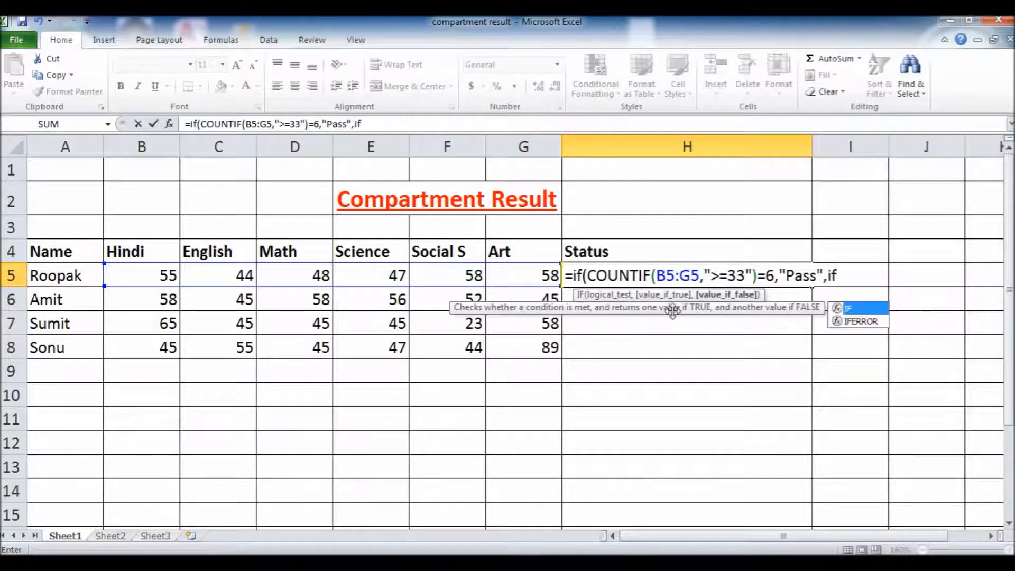
{"action": "type", "text": "(count"}
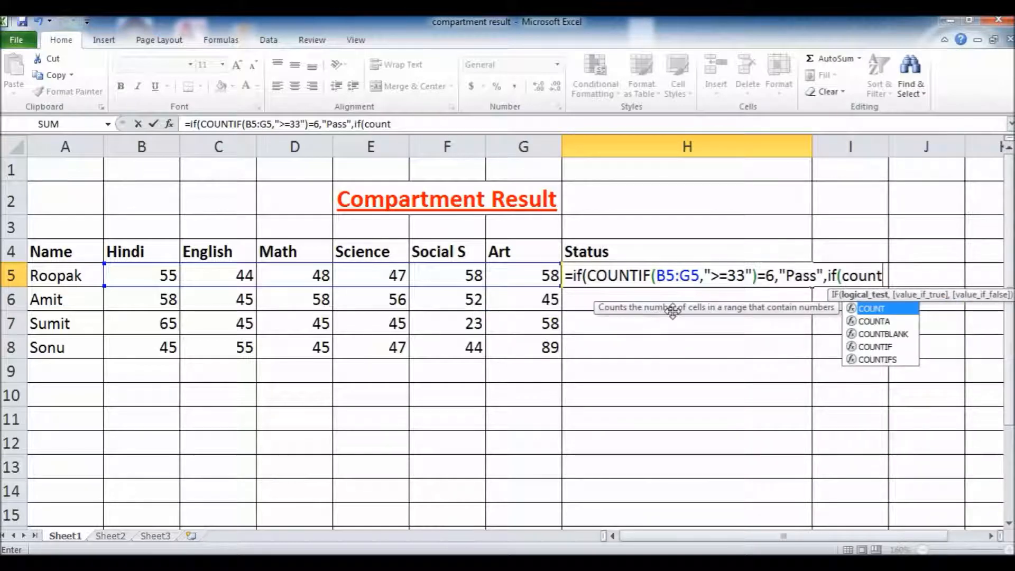
{"action": "key", "text": "Down"}
{"action": "key", "text": "Down"}
{"action": "key", "text": "Down"}
{"action": "key", "text": "Tab"}
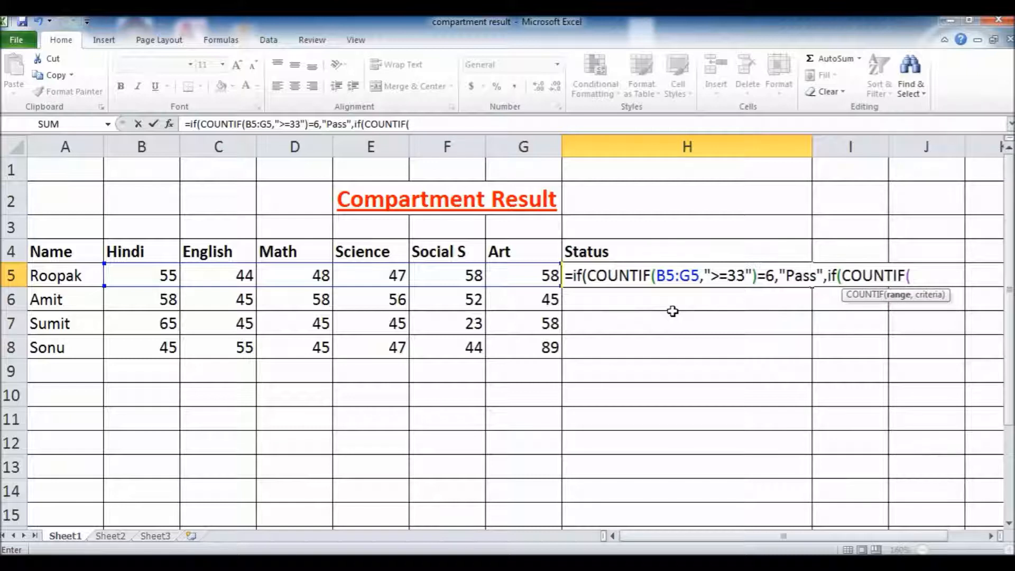
Give the second COUNTIF the range b5:g5 and the criterion "<33".
{"action": "type", "text": "b5:g5"}
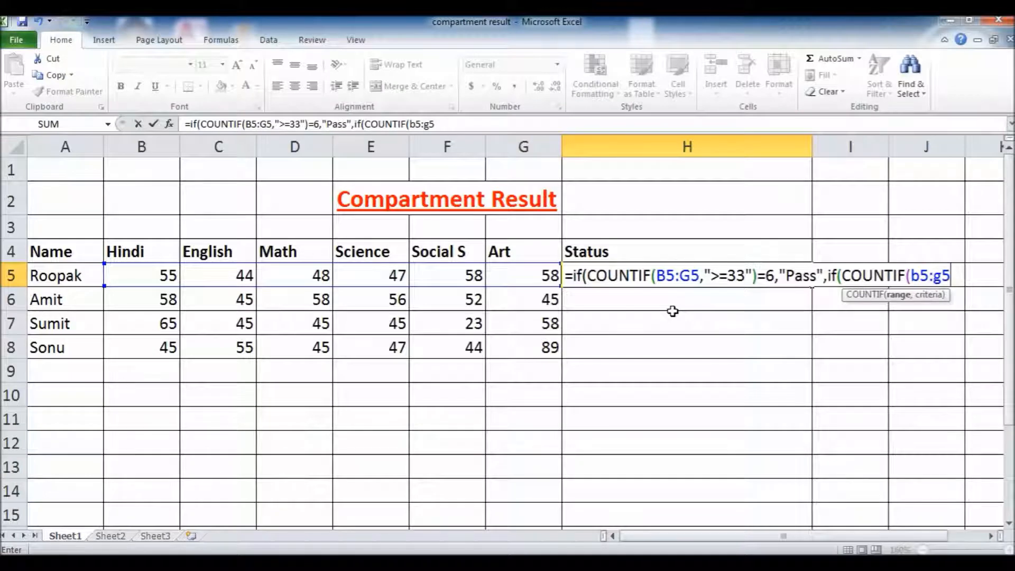
{"action": "type", "text": ","}
{"action": "type", "text": "\"<"}
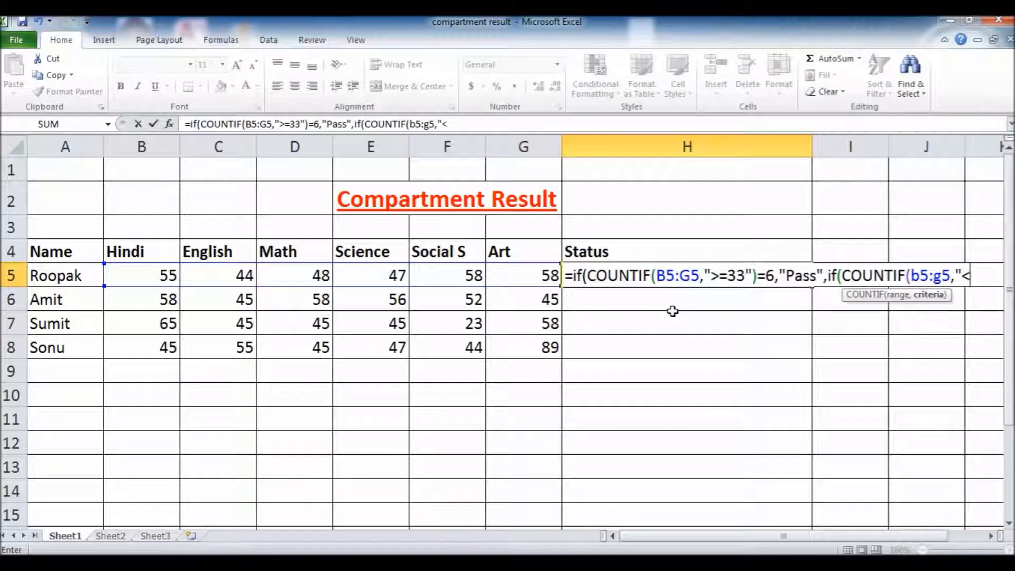
{"action": "type", "text": "33\","}
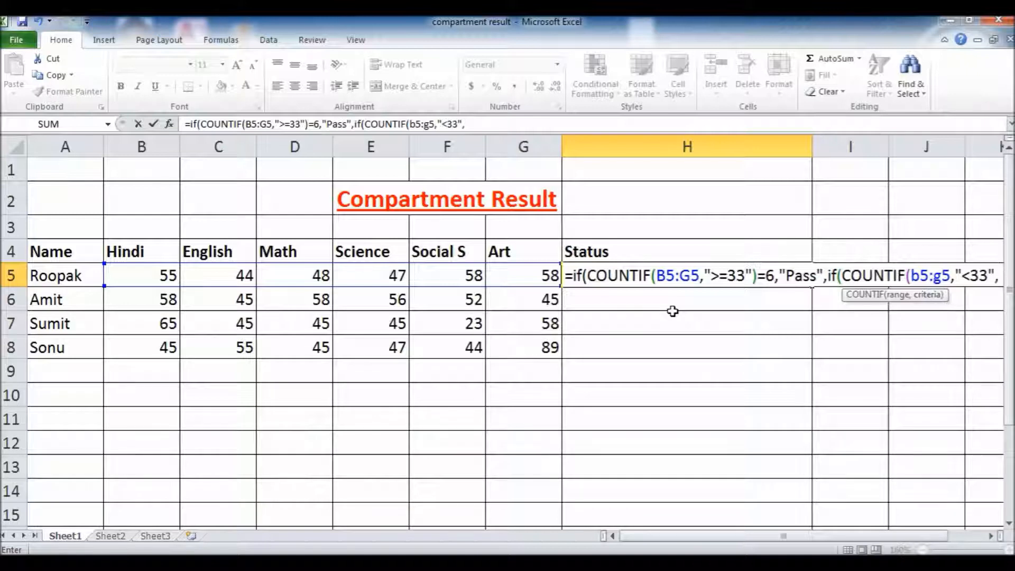
{"action": "type", "text": "\""}
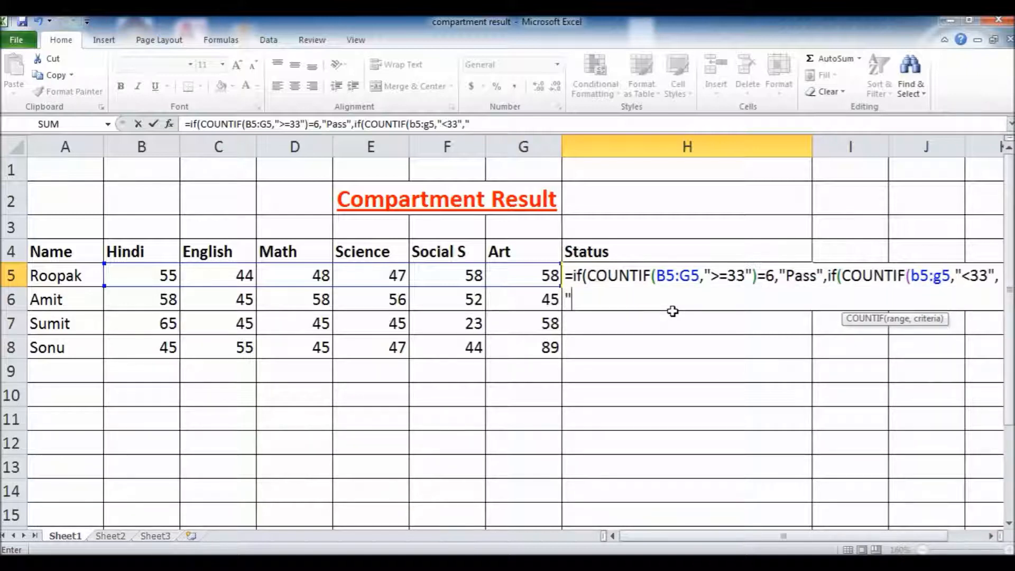
{"action": "key", "text": "BackSpace"}
{"action": "key", "text": "BackSpace"}
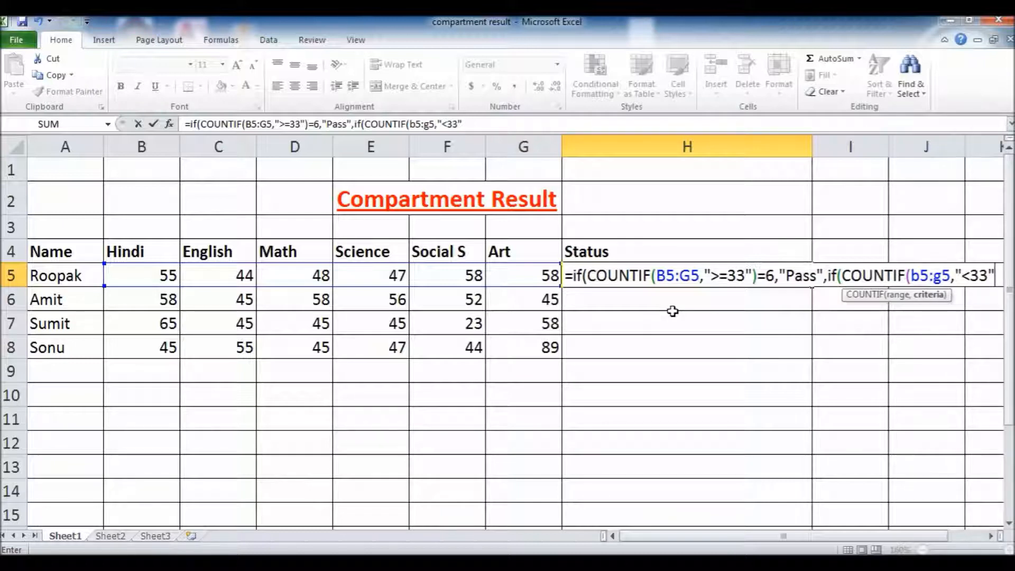
Close the second COUNTIF, compare it with =1, and set the true value to "Fail in 1 subject".
{"action": "type", "text": ")="}
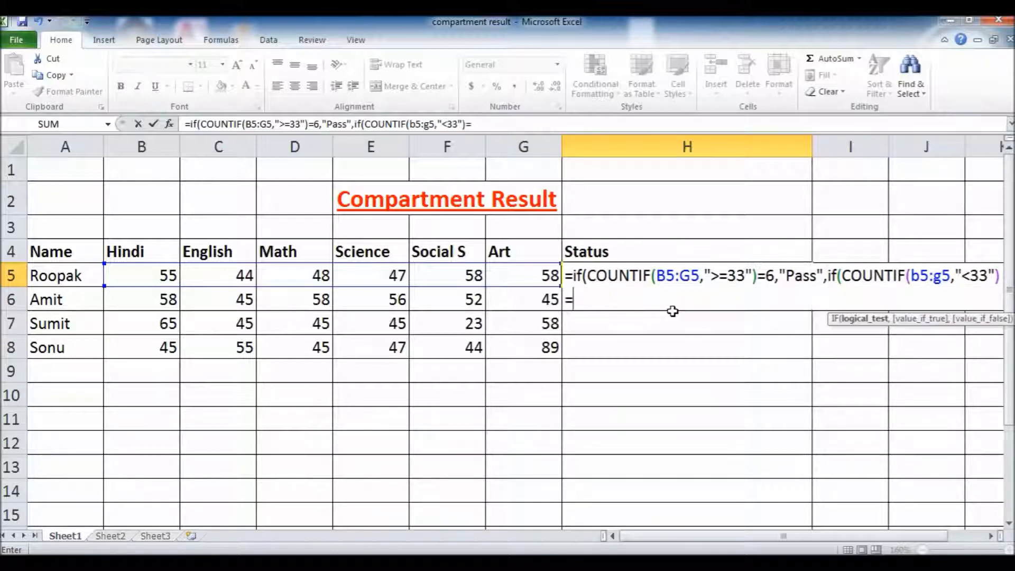
{"action": "type", "text": "1,\"Fail in 1"}
{"action": "type", "text": "su"}
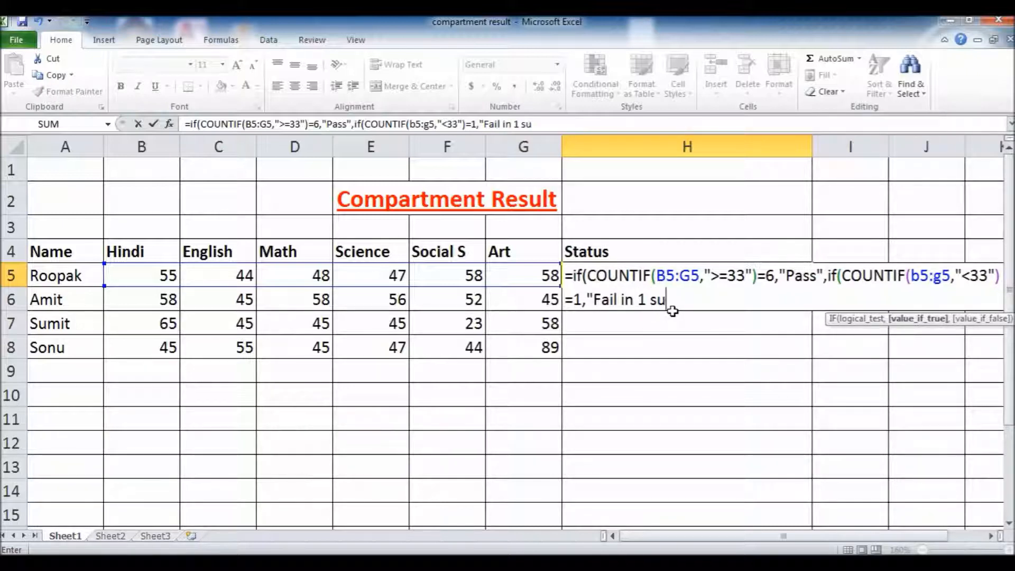
{"action": "type", "text": "bject\""}
{"action": "type", "text": ","}
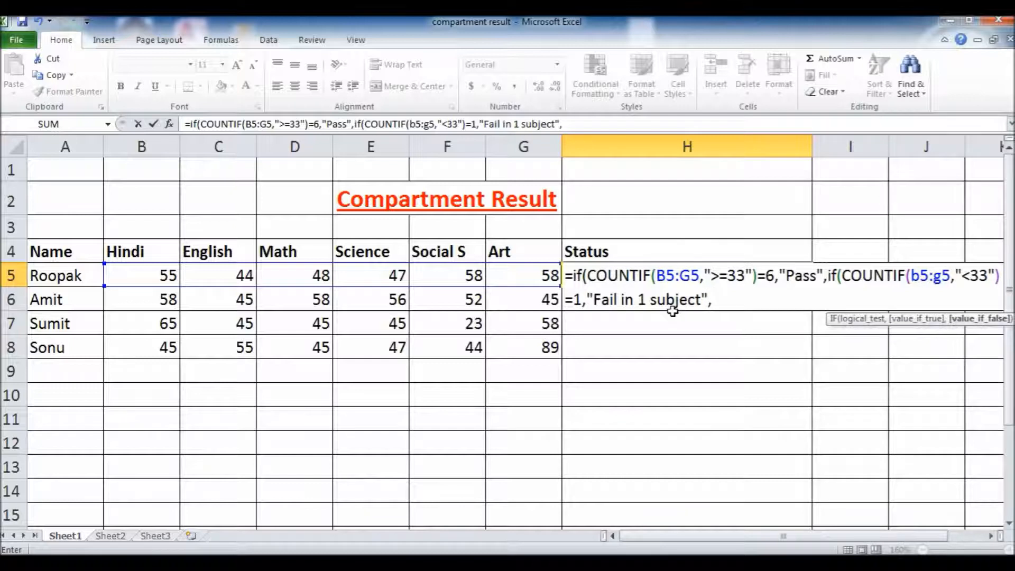
Nest a third IF as the false value, testing COUNTIF over b5:g5 with the criterion "<33".
{"action": "type", "text": "if(count"}
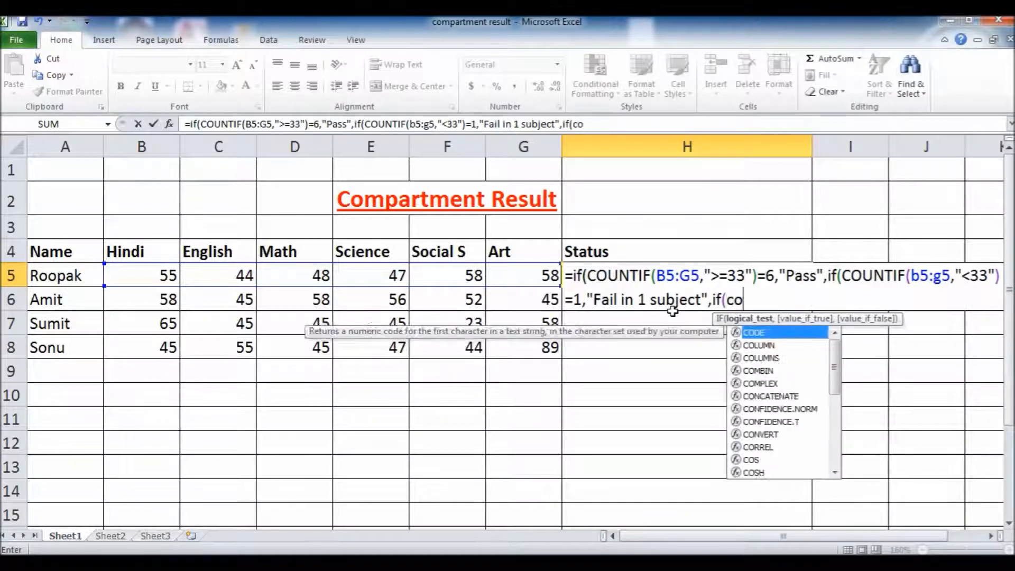
{"action": "type", "text": "if"}
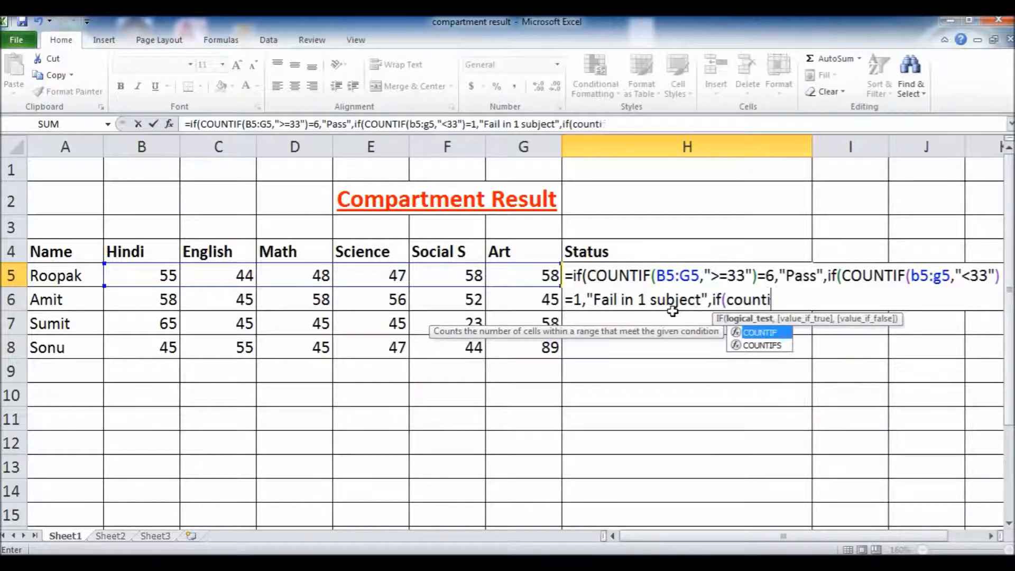
{"action": "key", "text": "Tab"}
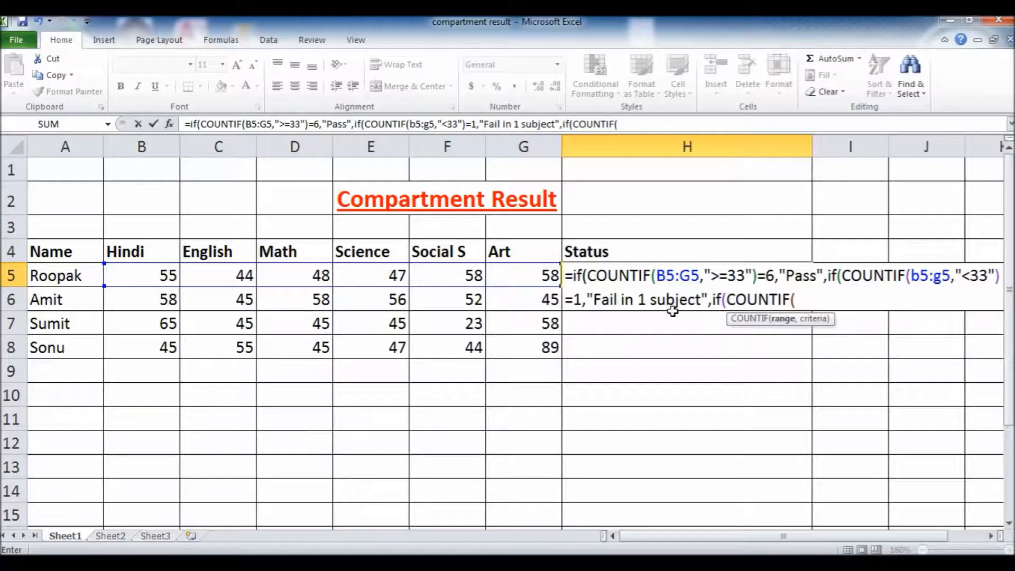
{"action": "type", "text": "b5:g5"}
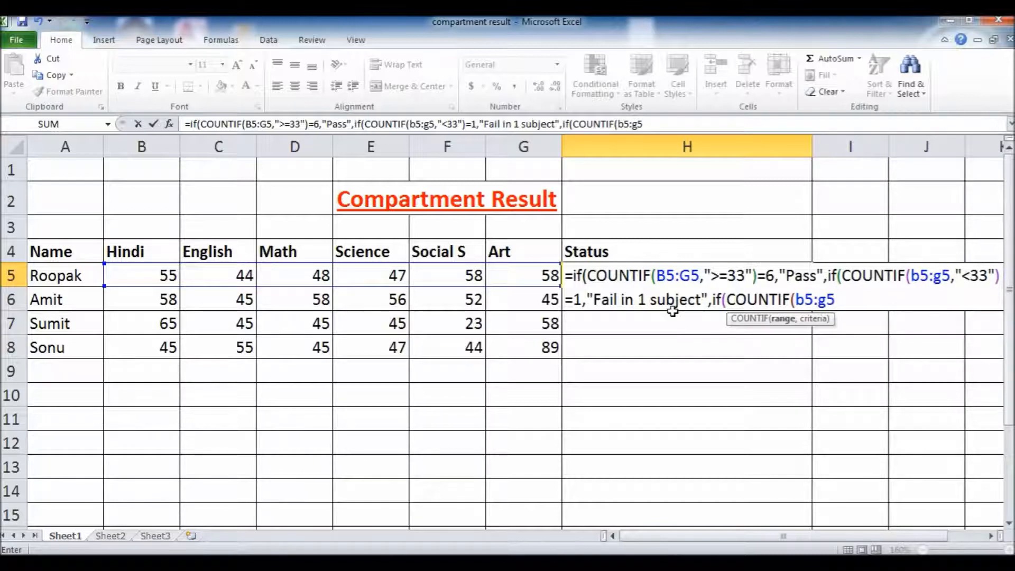
{"action": "type", "text": ",\"<33\""}
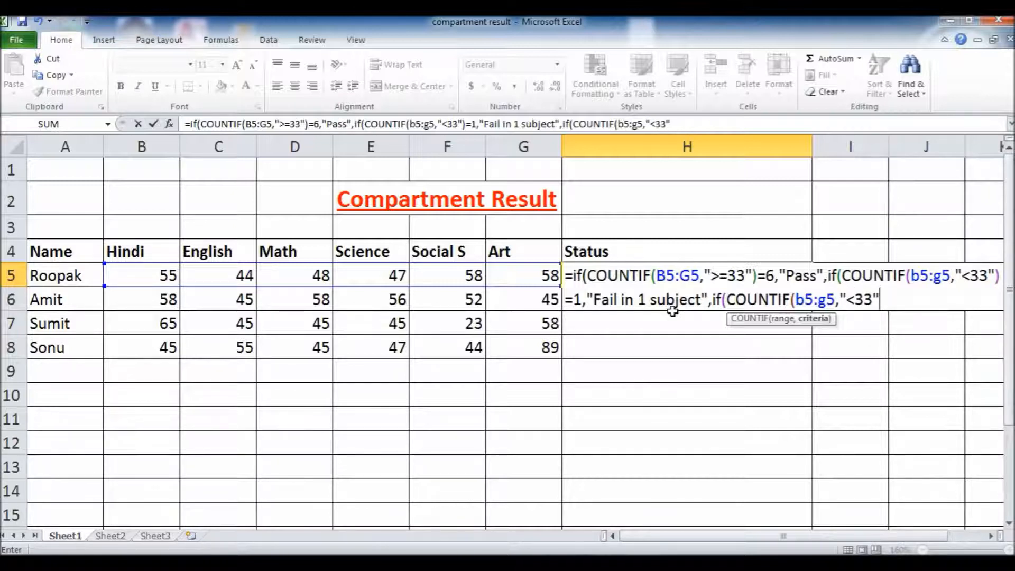
Close the third COUNTIF, compare it with =2, and set the true value to "fail in 2 subject".
{"action": "type", "text": ")=2"}
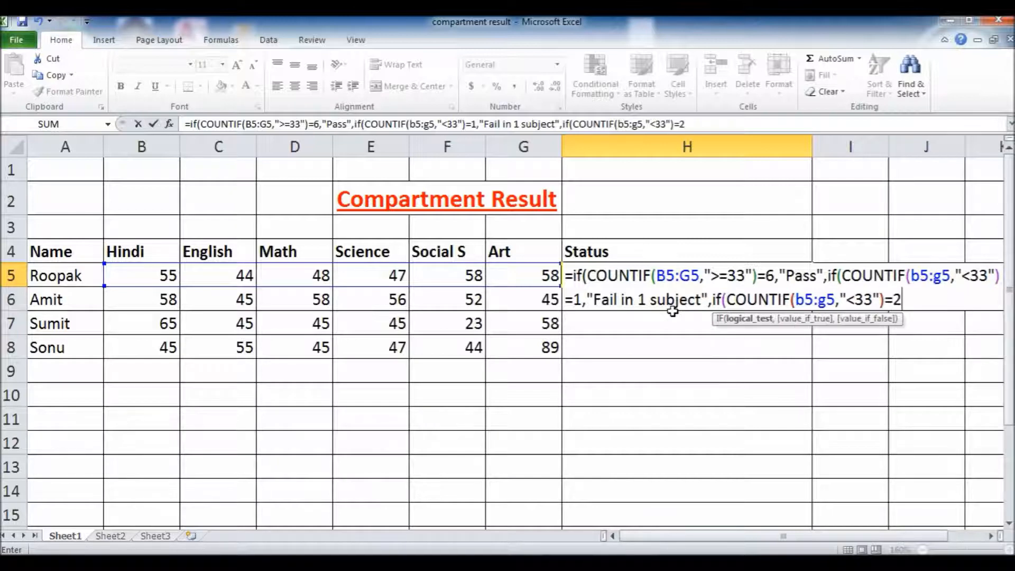
{"action": "type", "text": ","}
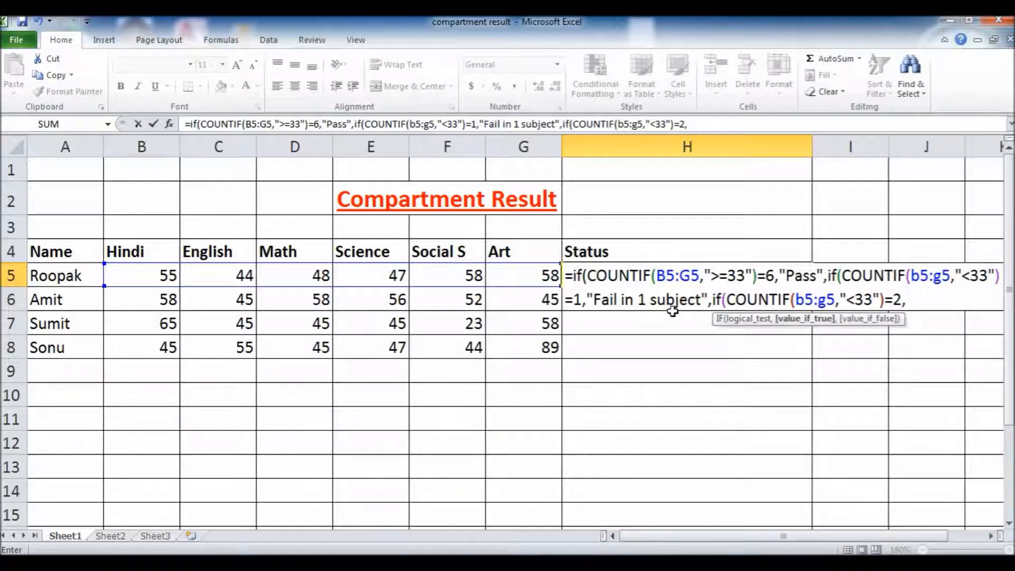
{"action": "type", "text": "\"fail in "}
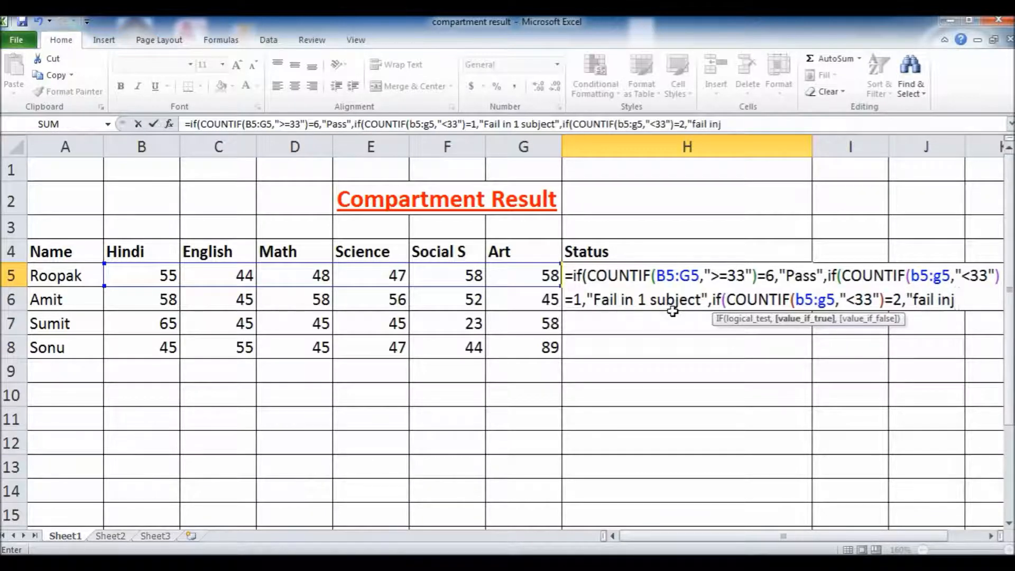
{"action": "type", "text": "2 subject"}
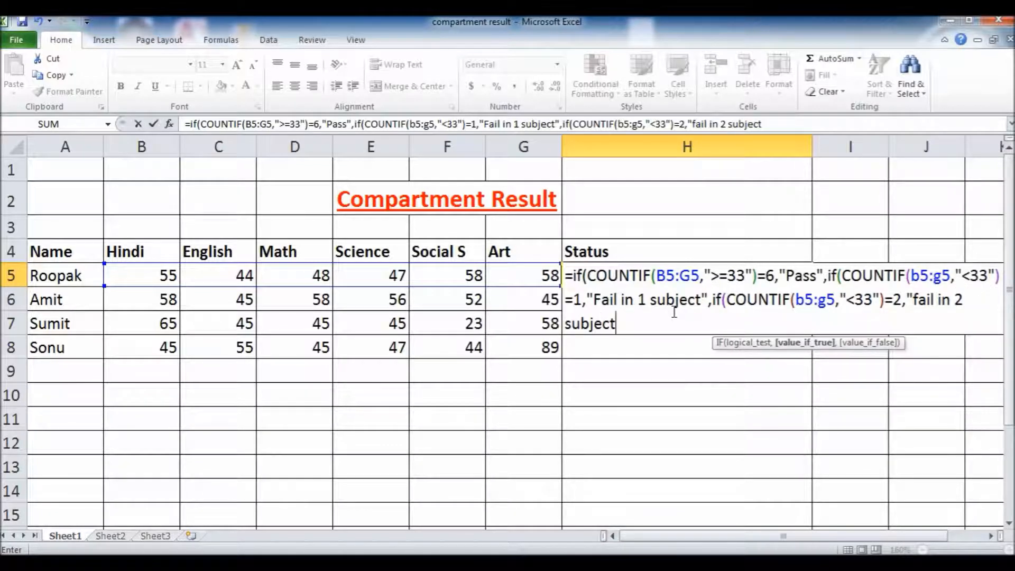
{"action": "type", "text": "\","}
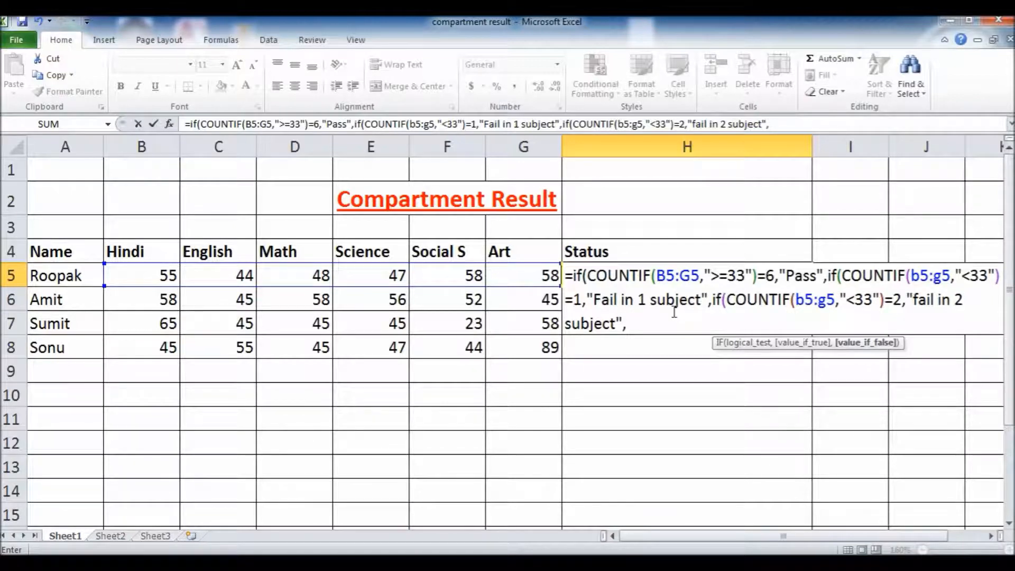
Nest a fourth IF as the third one's false value, with COUNTIF starting its logical test.
{"action": "type", "text": "if("}
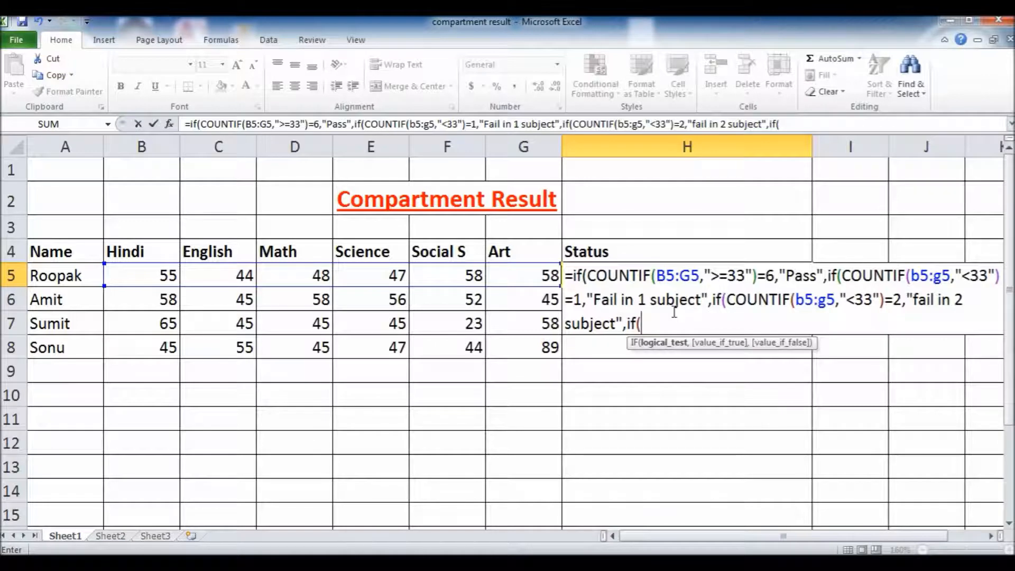
{"action": "type", "text": "count"}
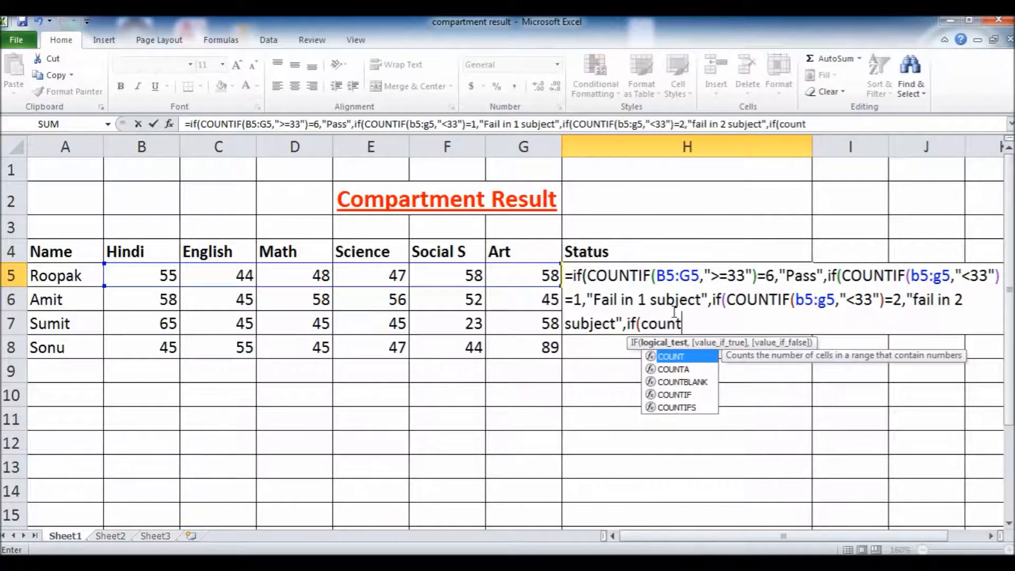
{"action": "key", "text": "Down"}
{"action": "key", "text": "Down"}
{"action": "key", "text": "Down"}
{"action": "key", "text": "Tab"}
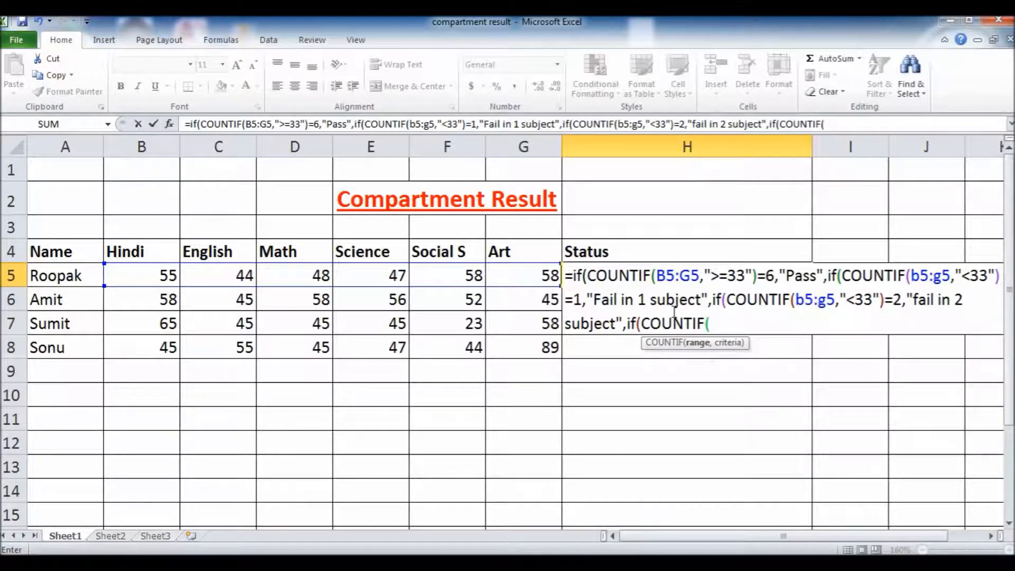
Give the fourth COUNTIF the range b5:g5 and the criterion "<33".
{"action": "type", "text": "b5:g4"}
{"action": "key", "text": "BackSpace"}
{"action": "type", "text": "5:g5"}
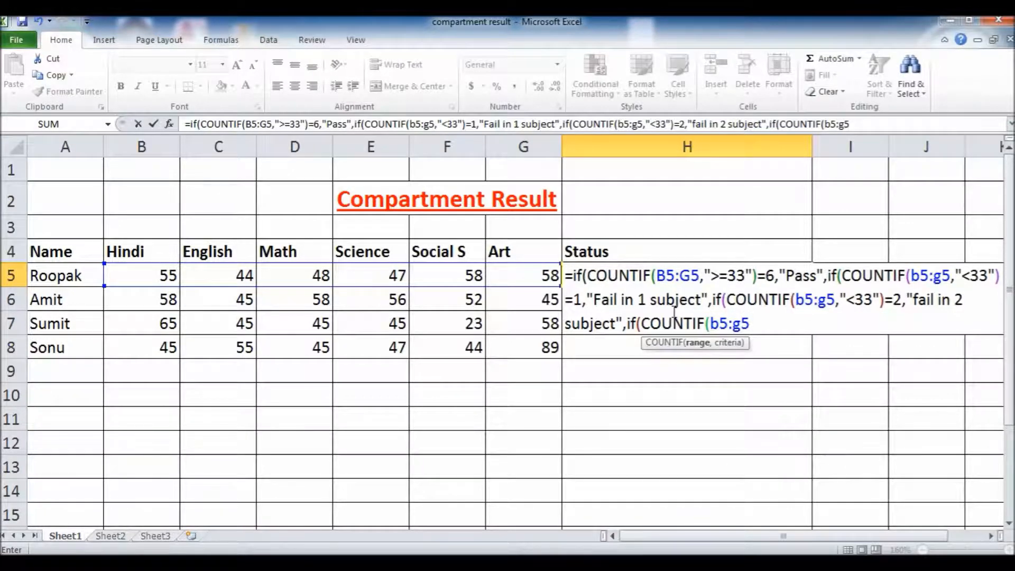
{"action": "type", "text": ",\"<33"}
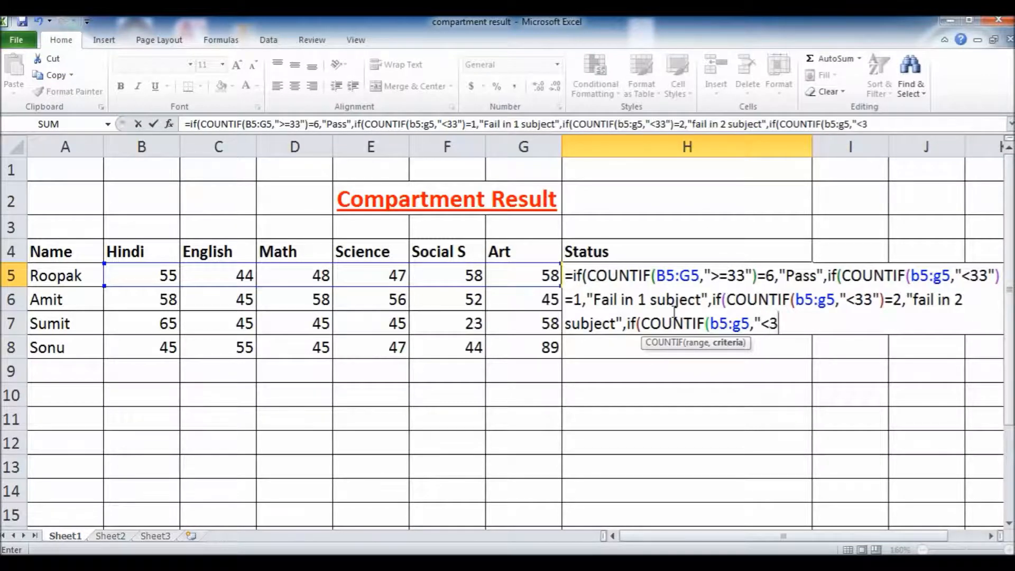
Complete the fourth COUNTIF test with =3 and set its true value to "Fail in 3 Subject".
{"action": "type", "text": "\")=3"}
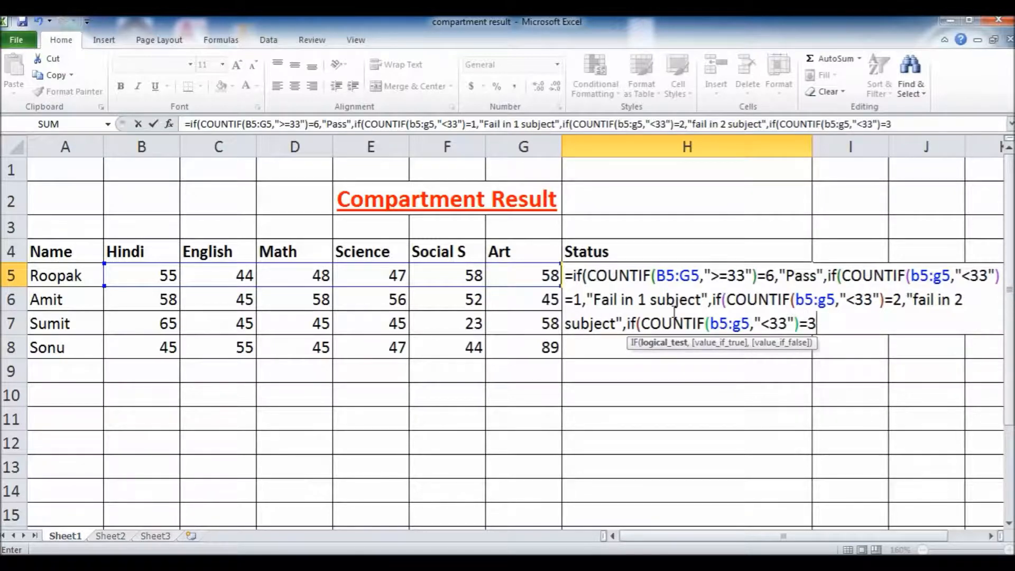
{"action": "type", "text": ","}
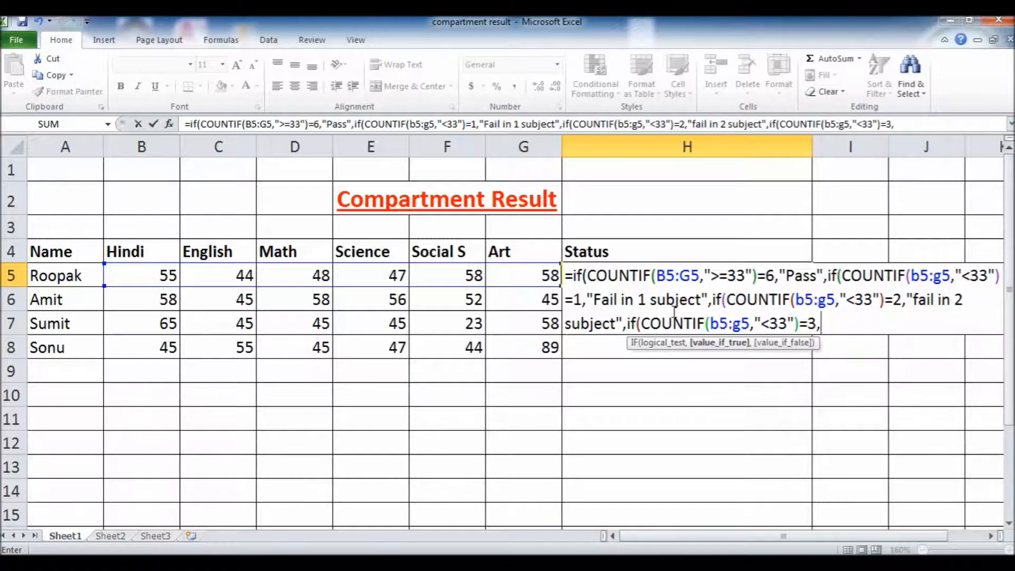
{"action": "type", "text": "\"Fail in 3"}
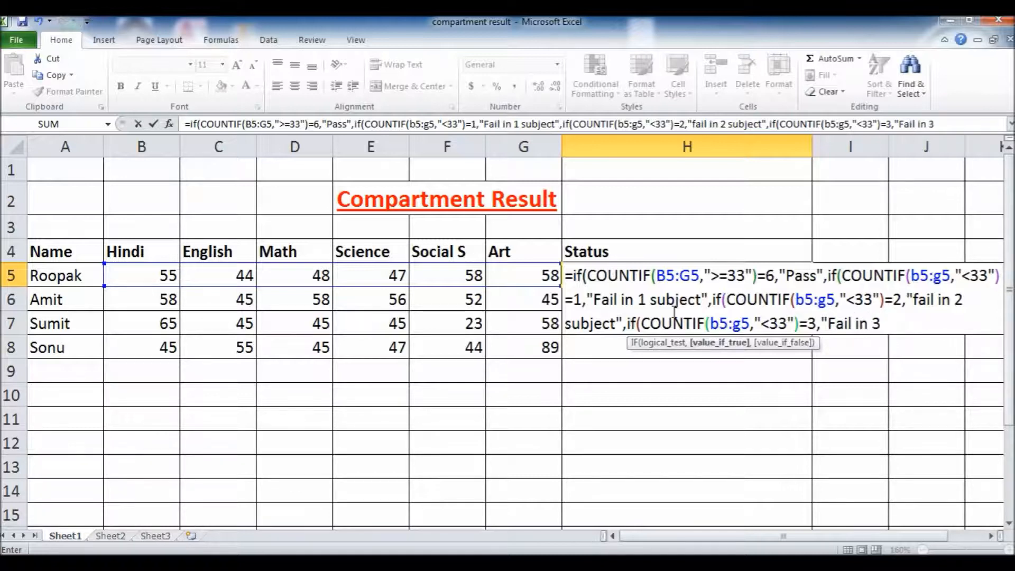
{"action": "type", "text": " Subject\""}
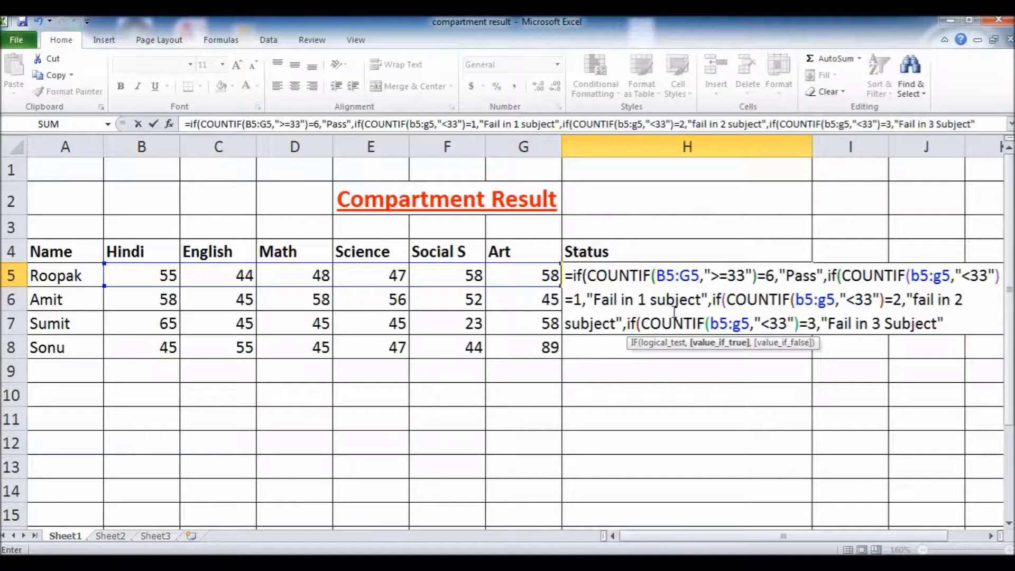
{"action": "type", "text": ","}
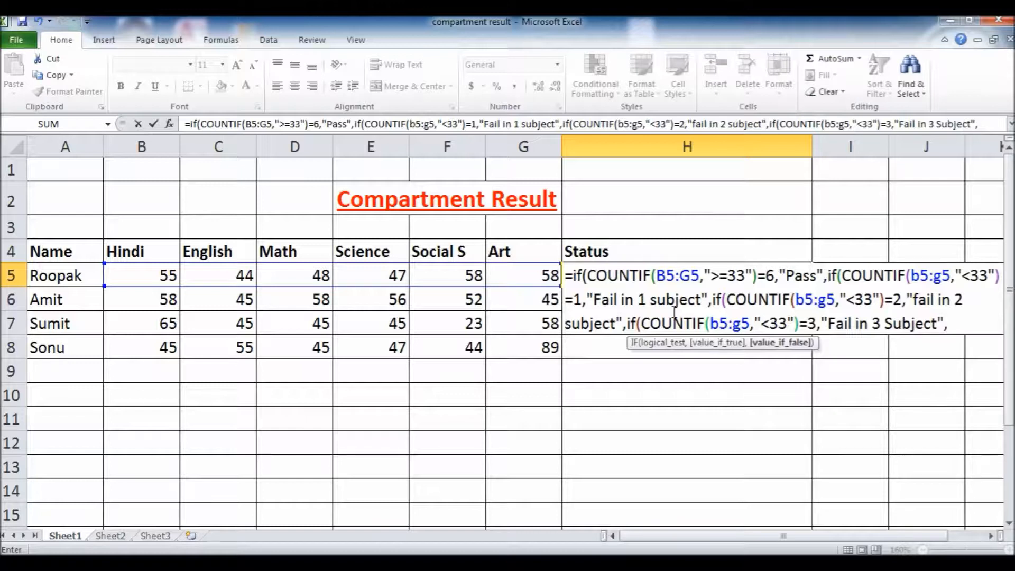
Set the final false value to "Fail", close all the nested IFs, and enter the formula in H5.
{"action": "type", "text": "\"Fai"}
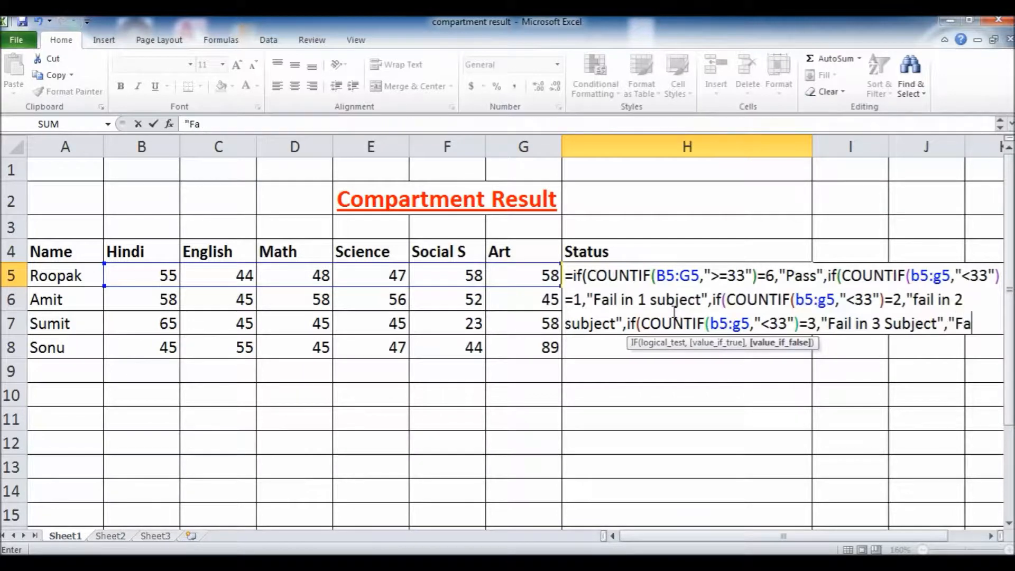
{"action": "type", "text": "l\")"}
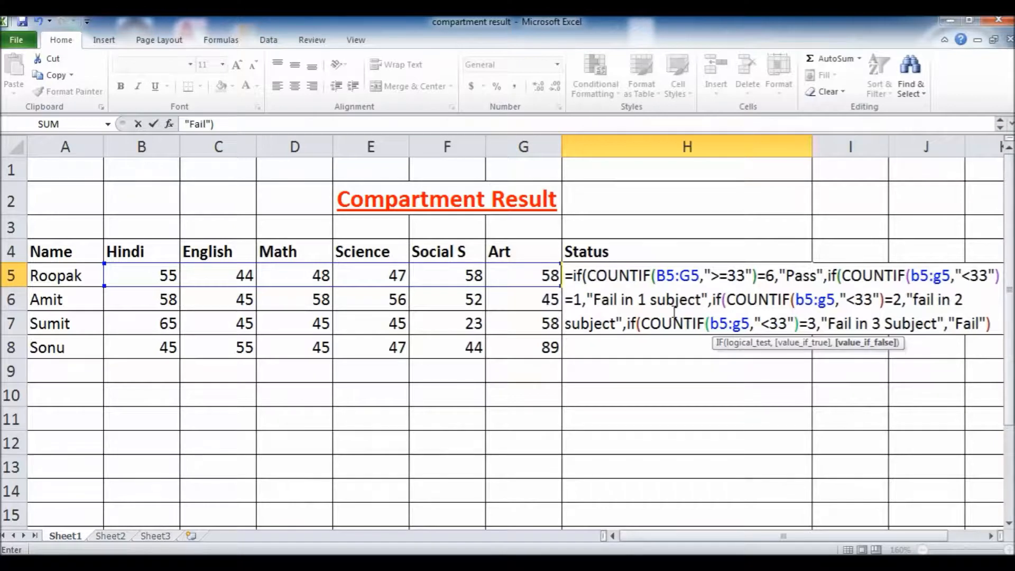
{"action": "type", "text": ")))))"}
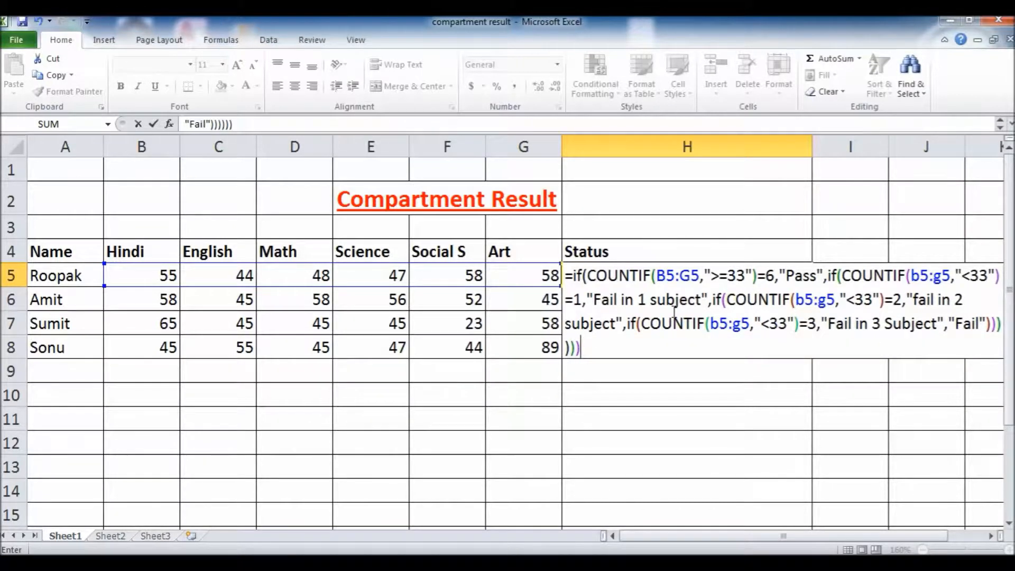
{"action": "key", "text": "Return"}
{"action": "key", "text": "Return"}
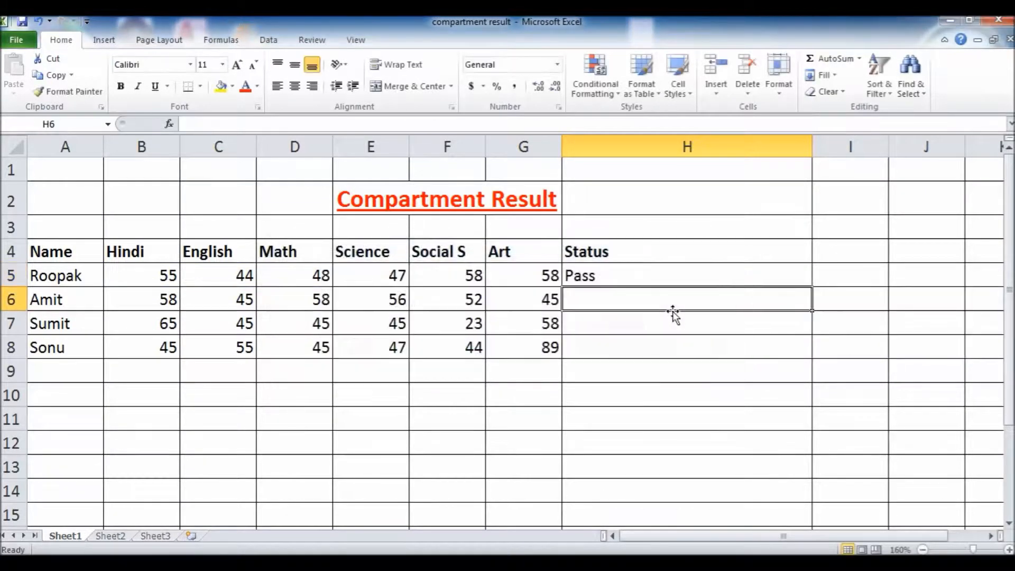
Copy the Status formula from H5 down to the other students' rows through H8.
{"action": "key", "text": "Up"}
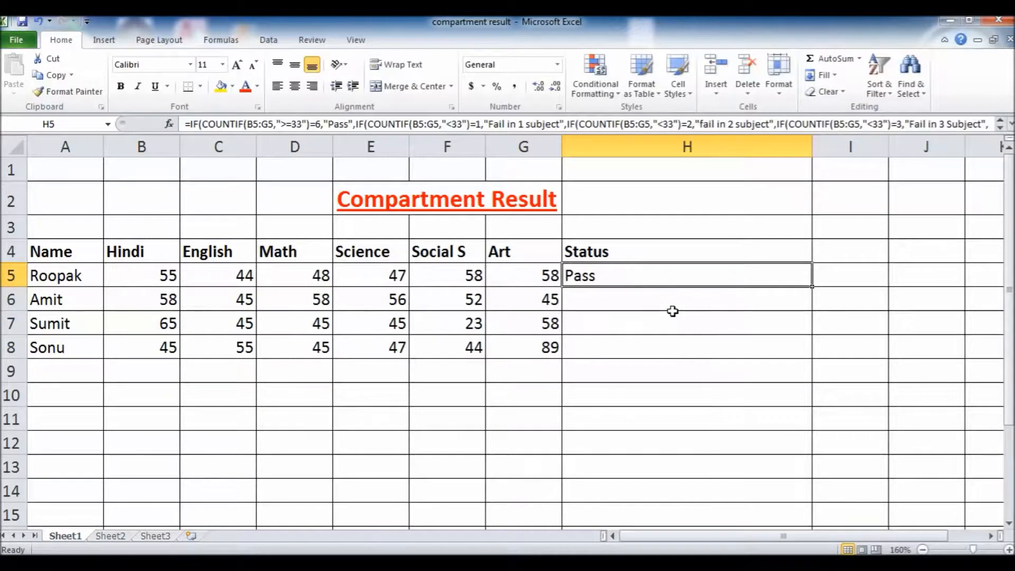
{"action": "key", "text": "ctrl+c"}
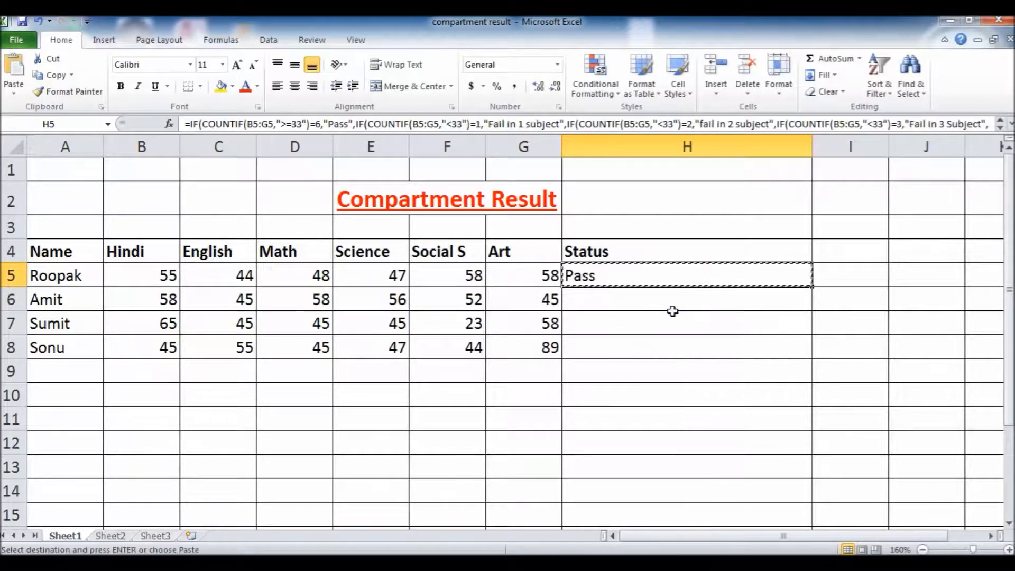
{"action": "key", "text": "shift+Down"}
{"action": "key", "text": "shift+Down"}
{"action": "key", "text": "shift+Down"}
{"action": "key", "text": "Return"}
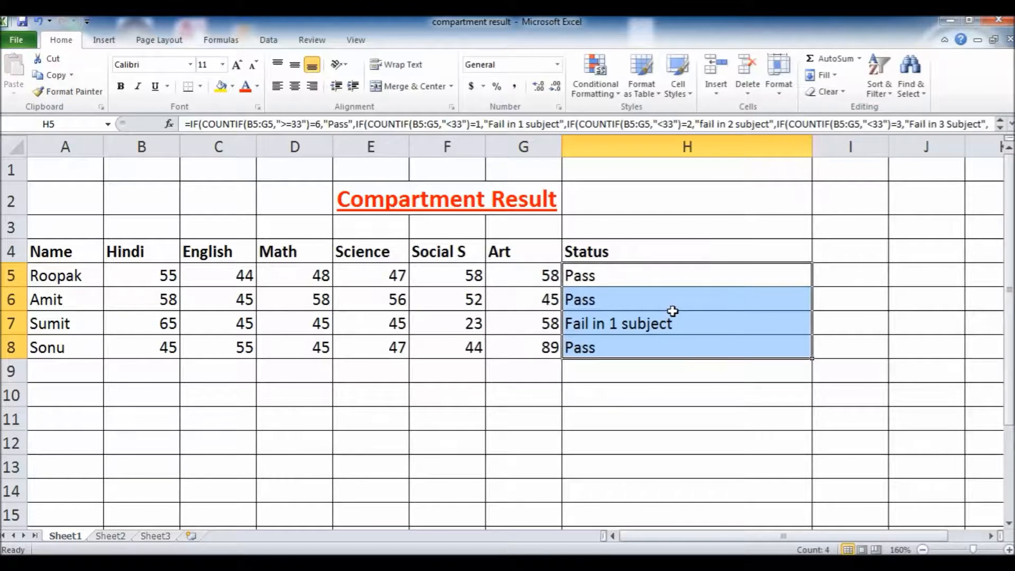
Set the Science mark in row 7 to 24 to test the Status formula.
{"action": "key", "text": "Down"}
{"action": "key", "text": "Down"}
{"action": "key", "text": "Left"}
{"action": "key", "text": "Left"}
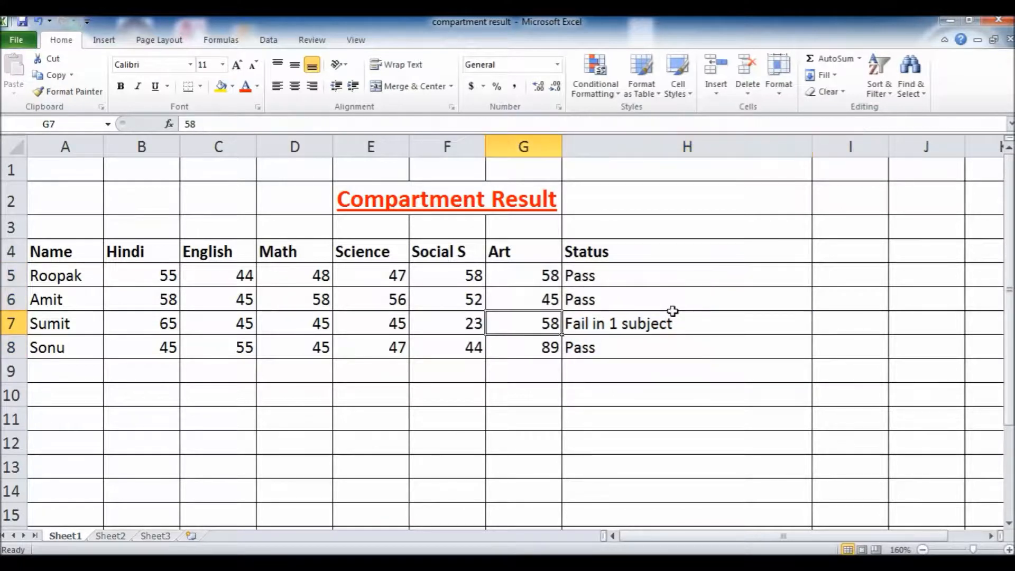
{"action": "key", "text": "Left"}
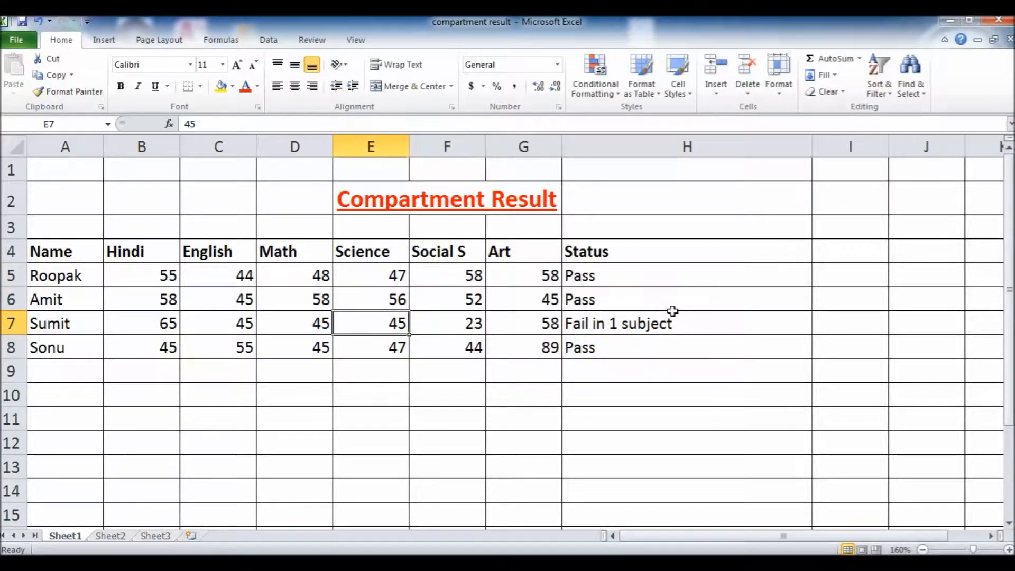
{"action": "type", "text": "24"}
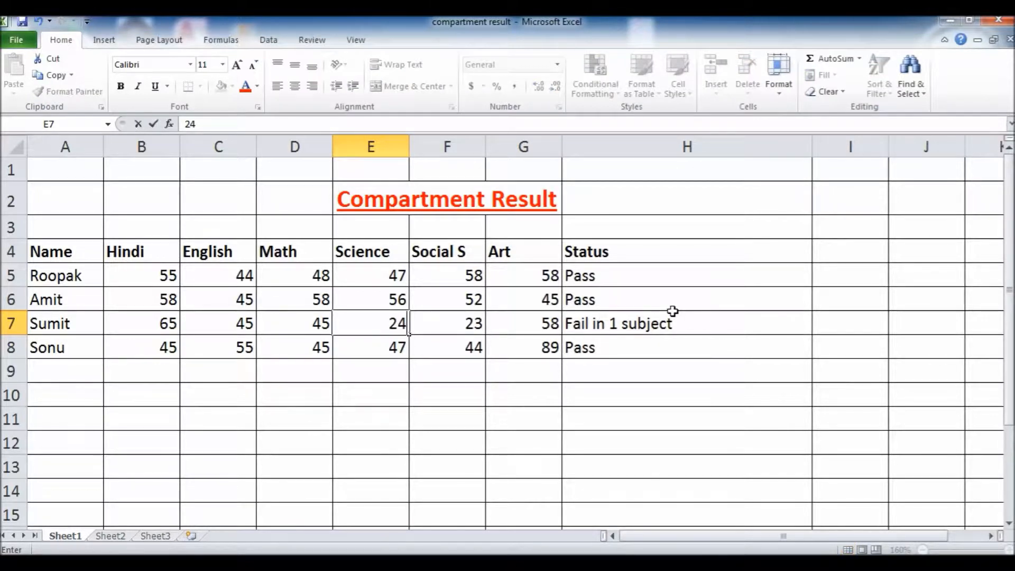
{"action": "key", "text": "Return"}
Set the Math mark in row 7 to 23 to test the Status formula with another failed subject.
{"action": "key", "text": "Up"}
{"action": "key", "text": "Left"}
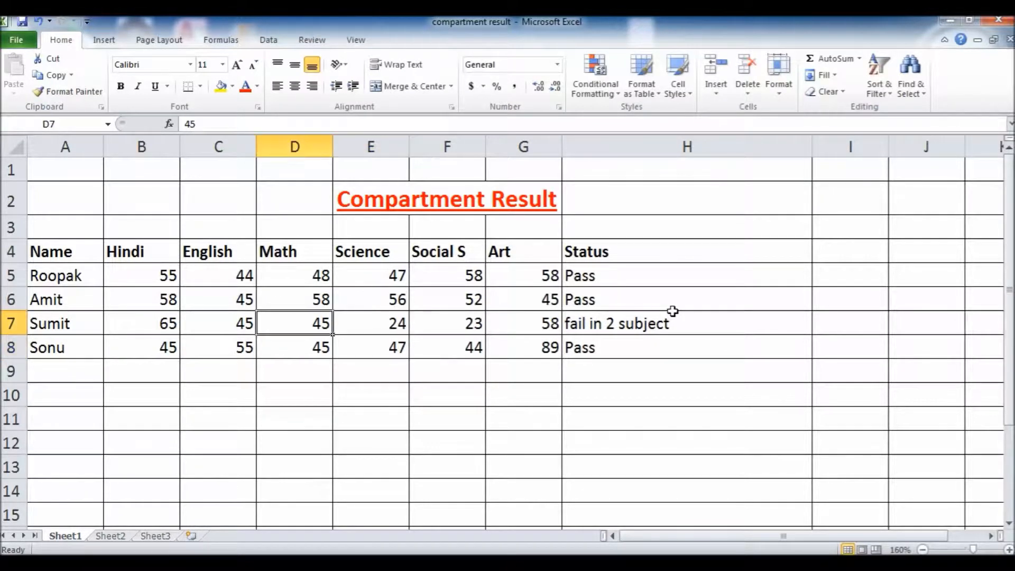
{"action": "type", "text": "23"}
{"action": "key", "text": "Return"}
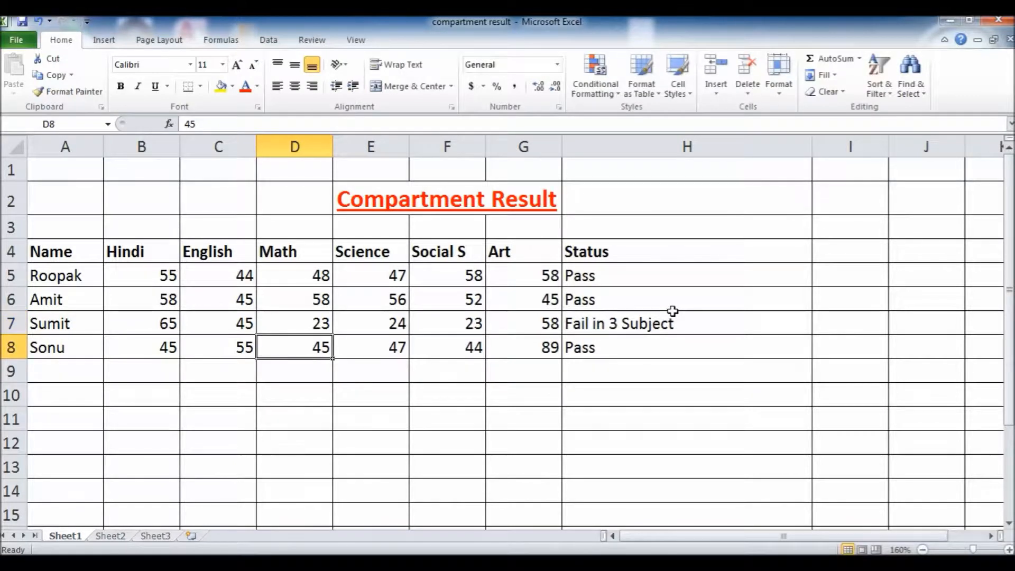
Set the row 7 marks to 58 in Math, 47 in Science, and 78 in Social S.
{"action": "key", "text": "Up"}
{"action": "type", "text": "58"}
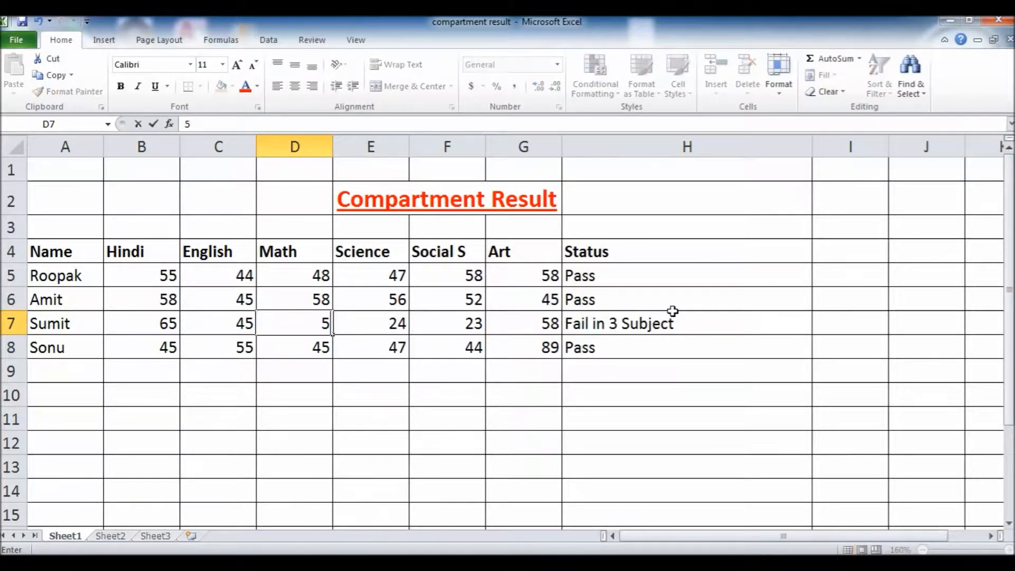
{"action": "key", "text": "Tab"}
{"action": "type", "text": "47"}
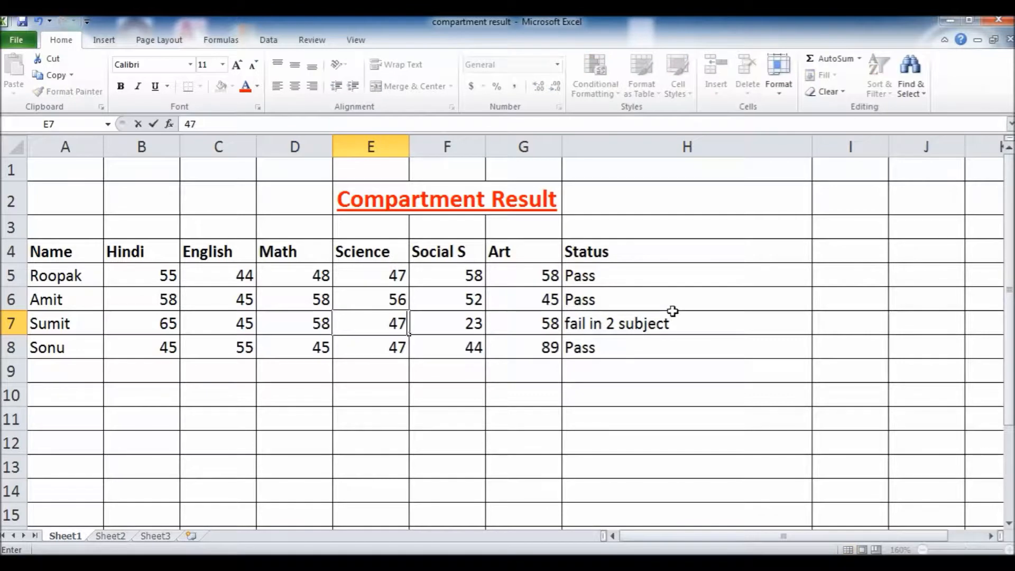
{"action": "key", "text": "Tab"}
{"action": "type", "text": "78"}
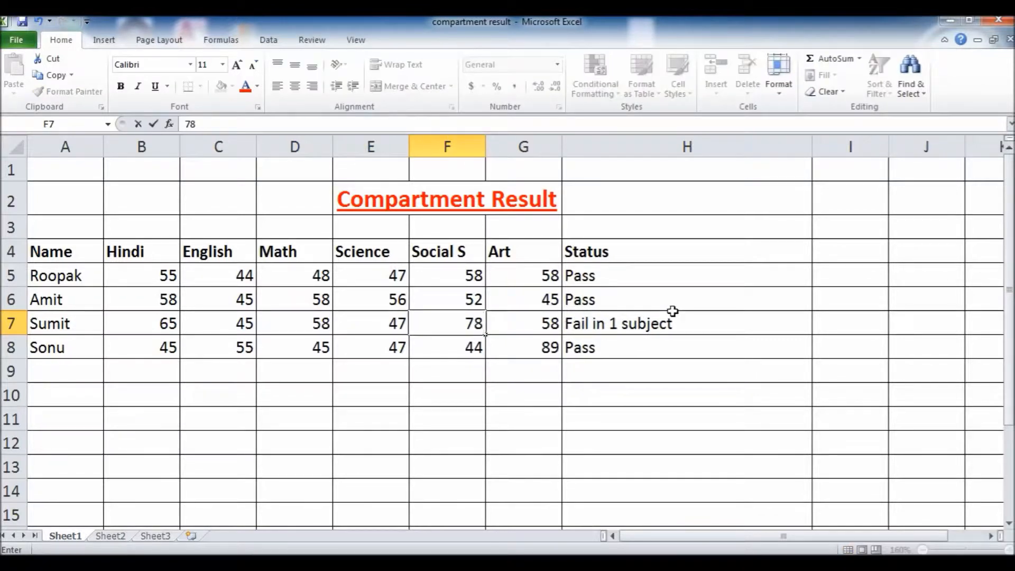
{"action": "key", "text": "Tab"}
Set the Hindi and English marks in row 5 to 0.
{"action": "key", "text": "Up"}
{"action": "key", "text": "Up"}
{"action": "key", "text": "Up"}
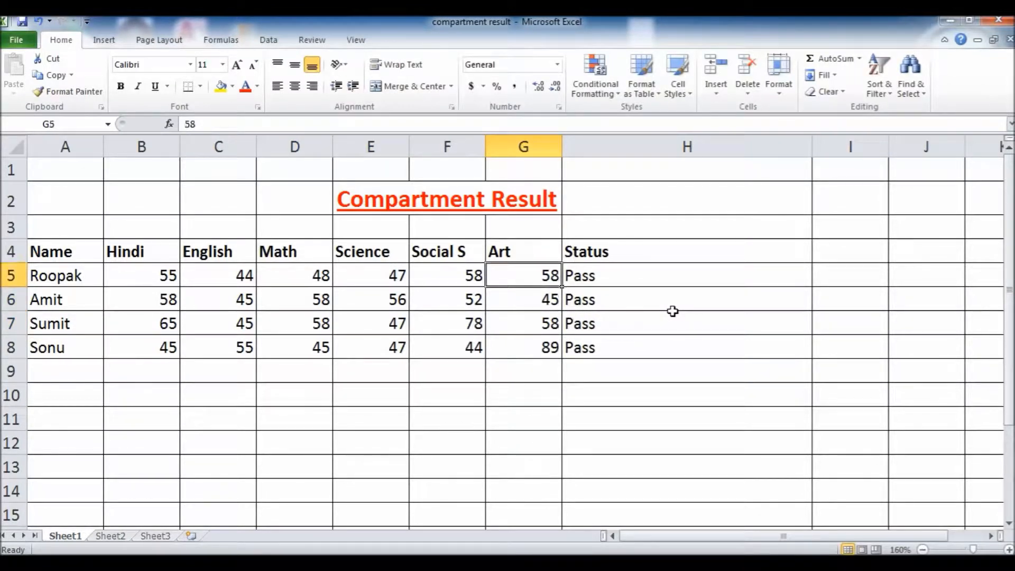
{"action": "key", "text": "Down"}
{"action": "key", "text": "Left"}
{"action": "key", "text": "Left"}
{"action": "key", "text": "Left"}
{"action": "key", "text": "Left"}
{"action": "key", "text": "Left"}
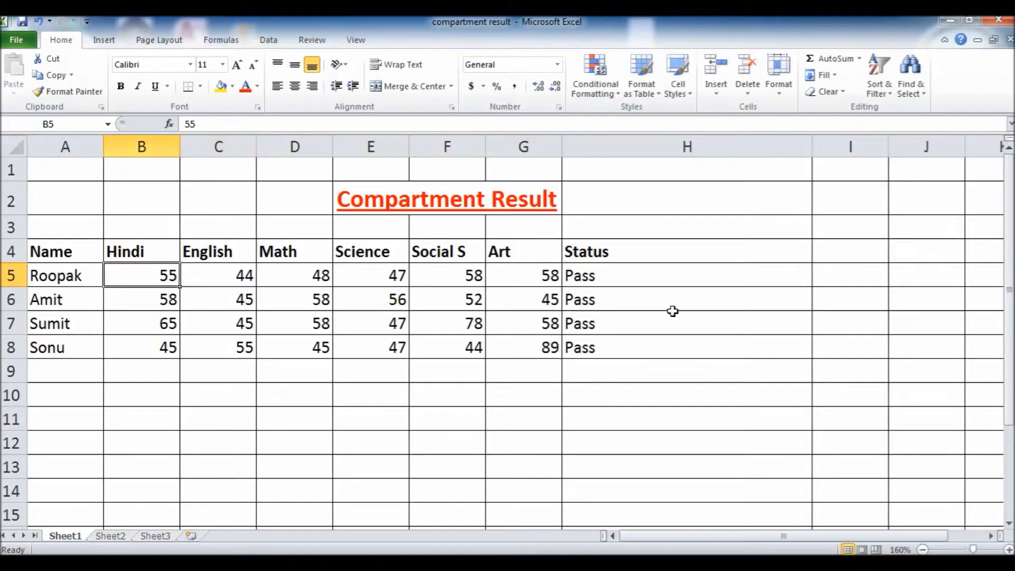
{"action": "type", "text": "00"}
{"action": "key", "text": "Tab"}
{"action": "type", "text": "0"}
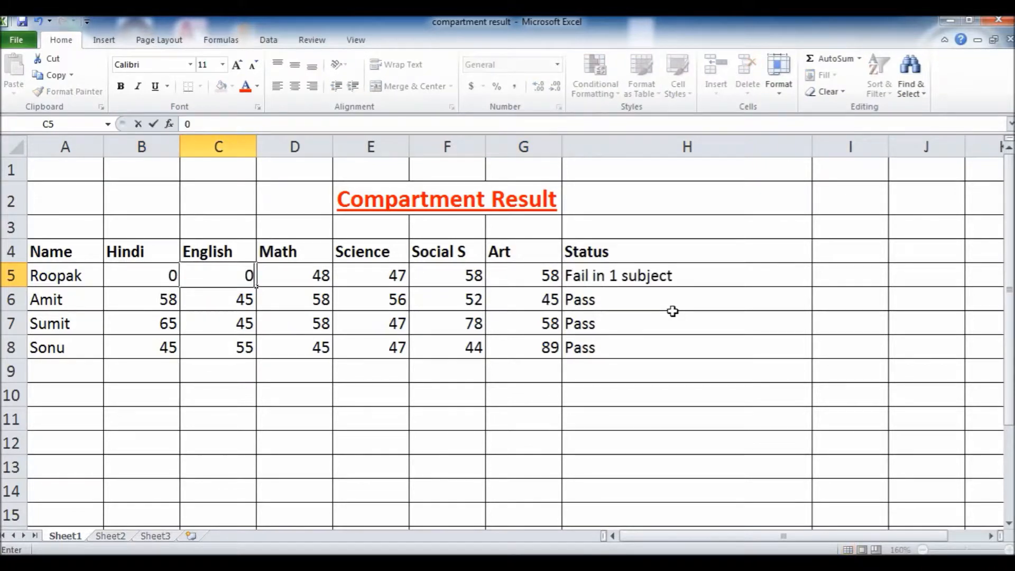
Set the Math and Science marks in row 5 to 0.
{"action": "key", "text": "Tab"}
{"action": "type", "text": "0"}
{"action": "key", "text": "Tab"}
{"action": "type", "text": "0"}
{"action": "key", "text": "Tab"}
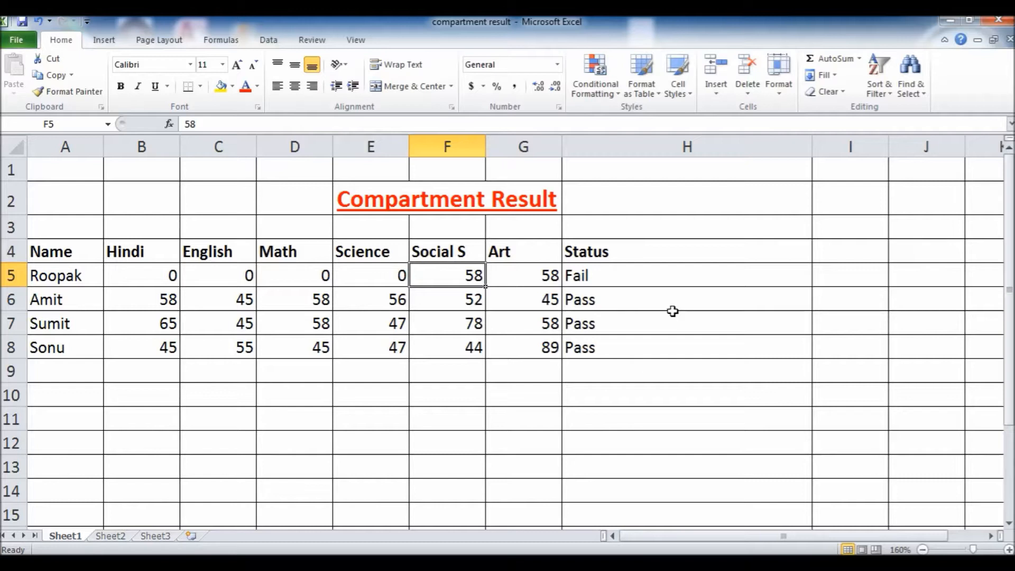
{"action": "key", "text": "Left"}
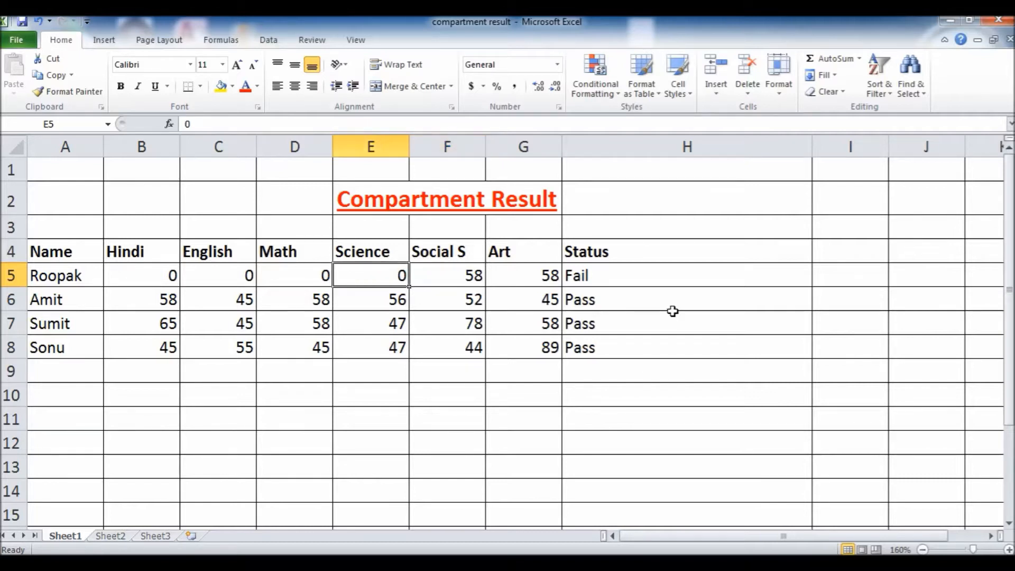